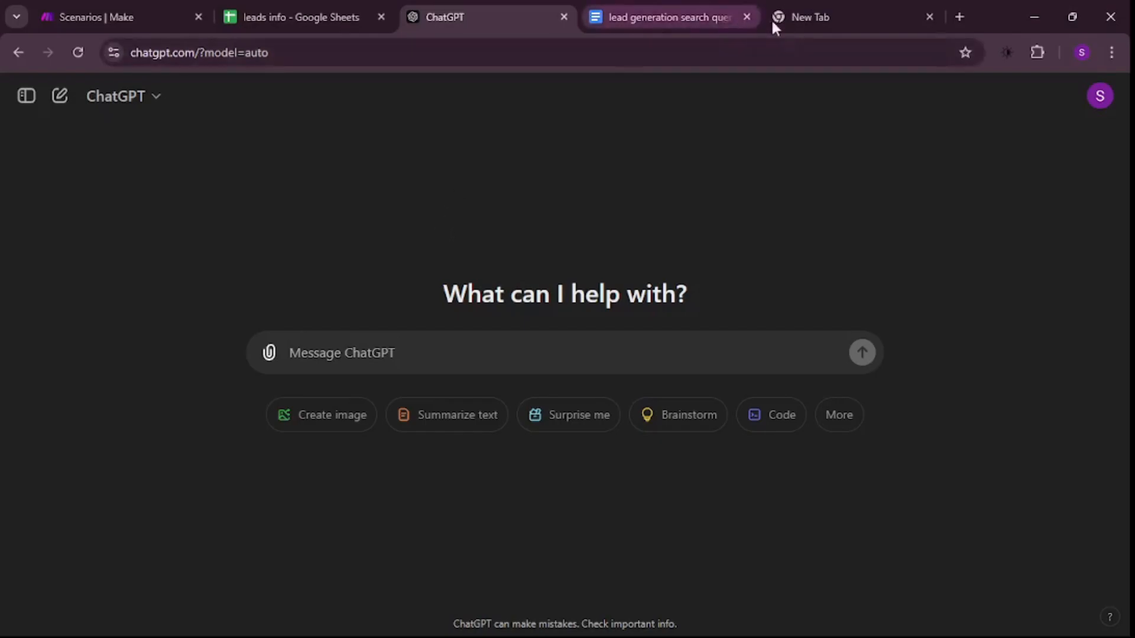
- Switch to Make and look through the list of all scenarios
click(798, 18)
click(464, 21)
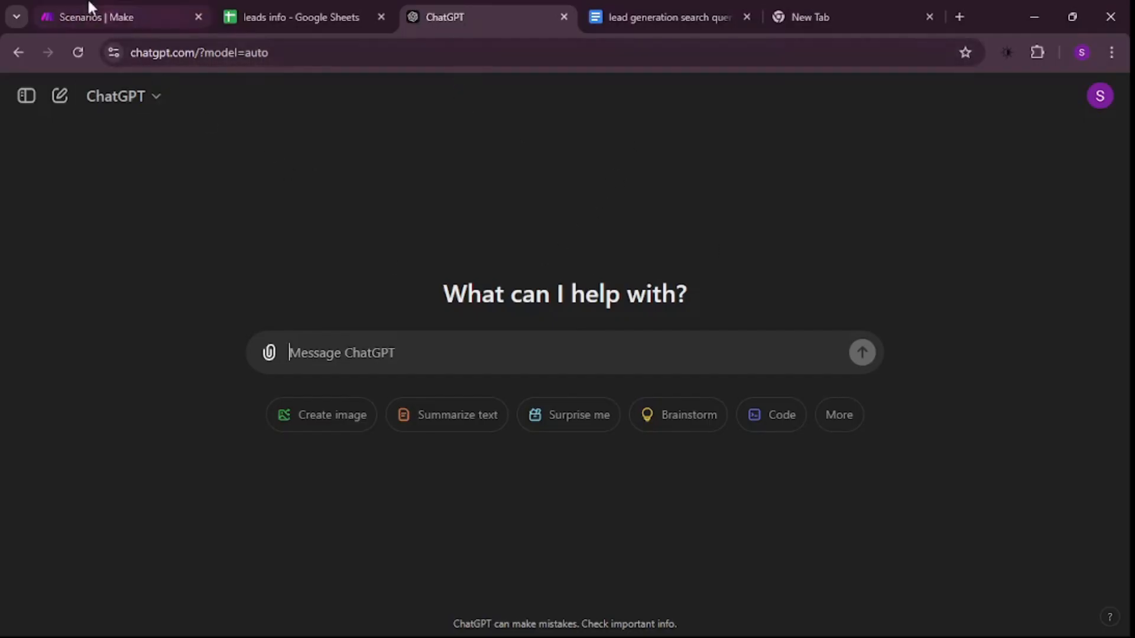
click(89, 19)
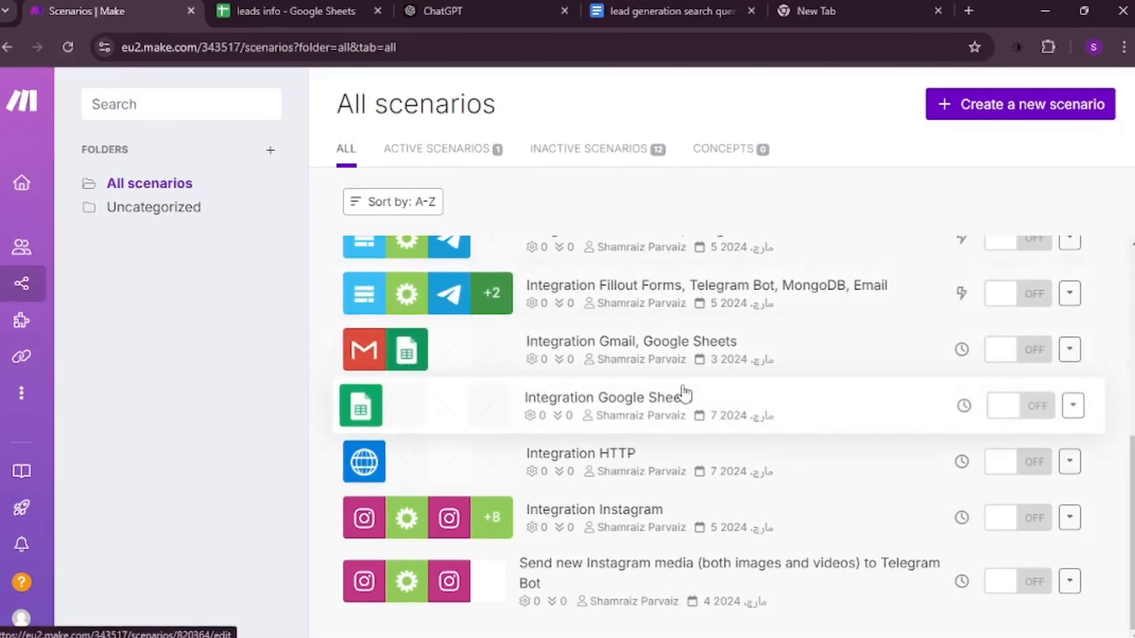
scroll(683, 395, up, 3)
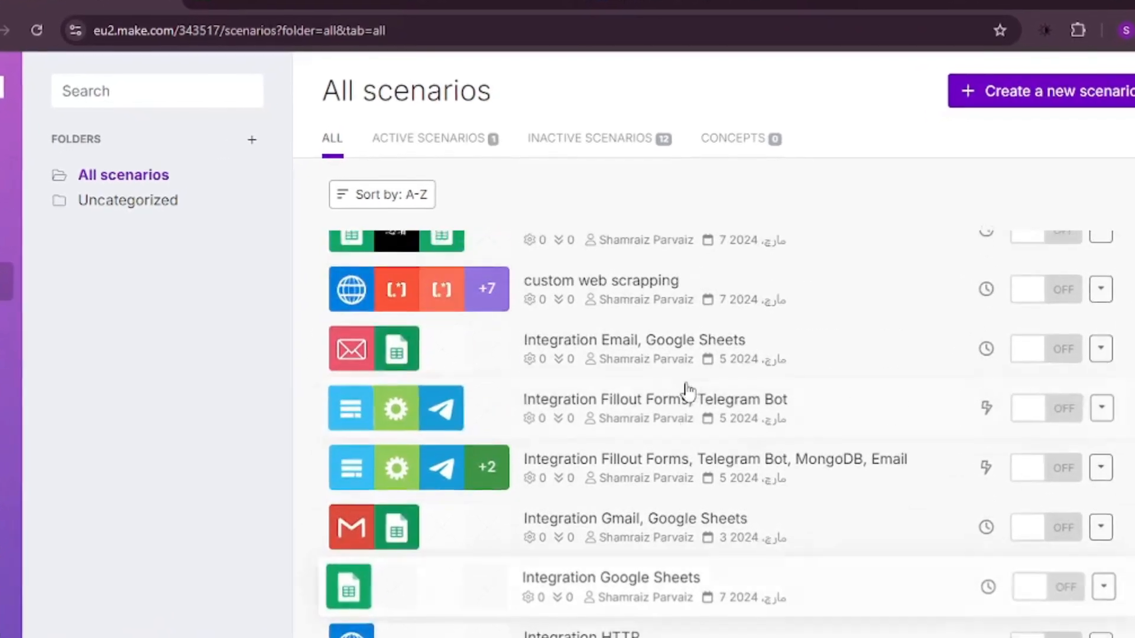
scroll(688, 391, up, 3)
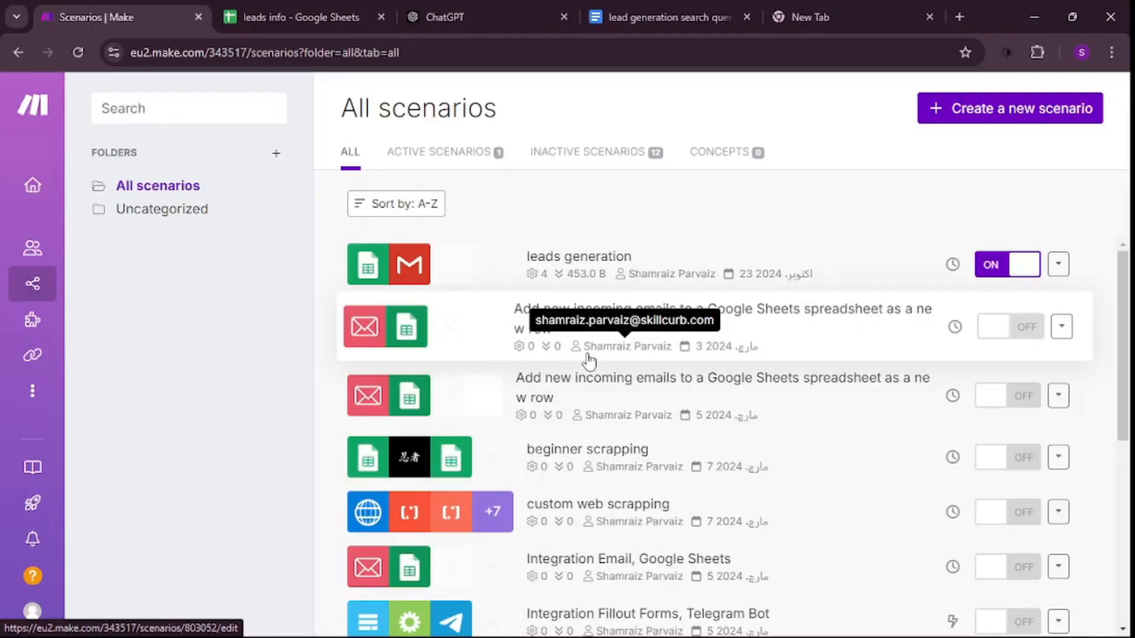
scroll(599, 372, down, 2)
scroll(594, 363, down, 2)
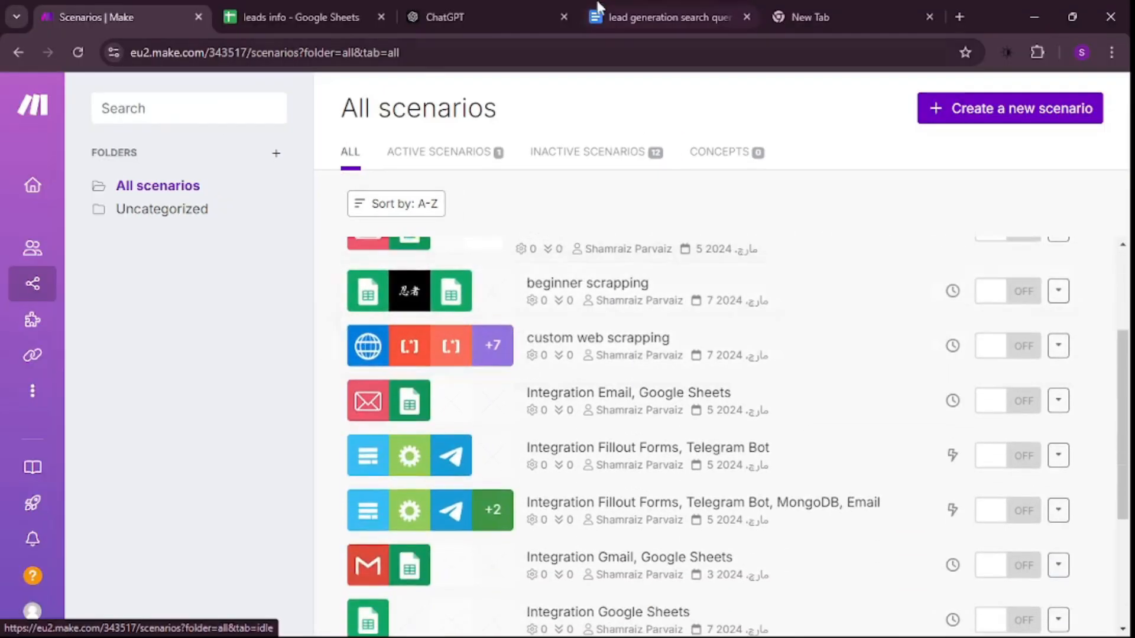
- Review the search query and table prompt in the lead generation search query document, and return to the Make scenarios through ChatGPT
click(668, 17)
click(716, 306)
drag(717, 306, 322, 262)
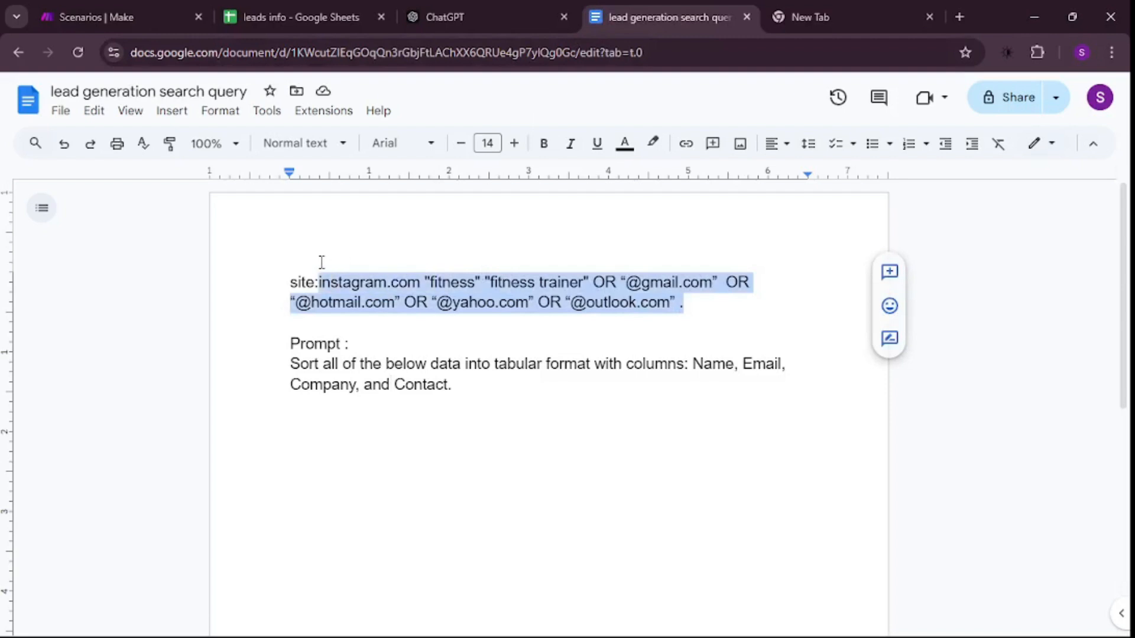
drag(539, 398, 272, 375)
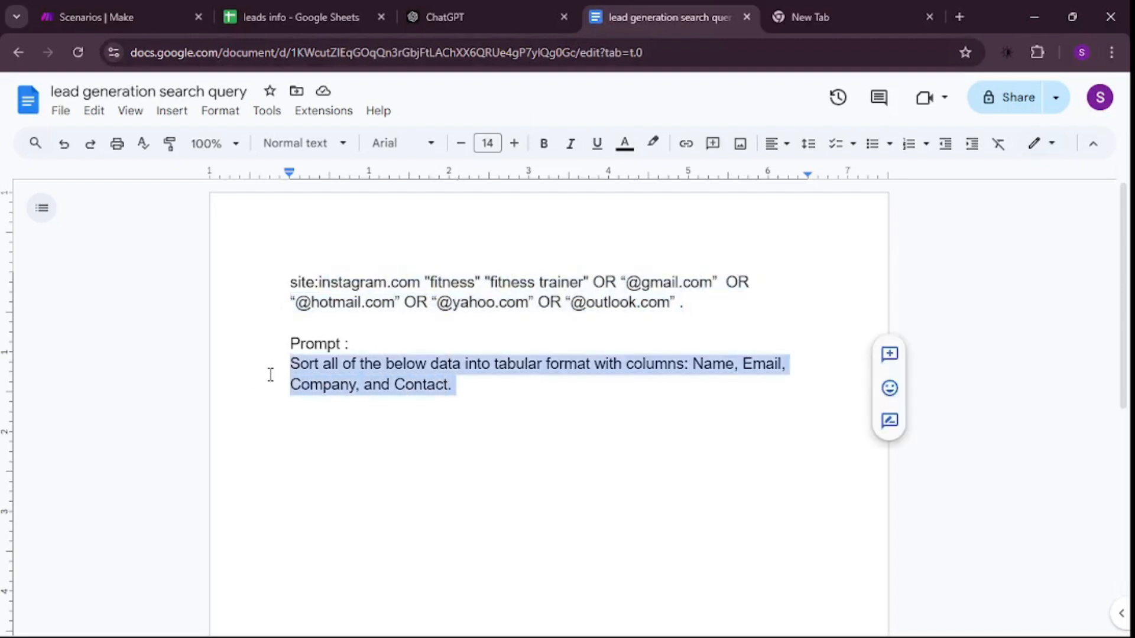
click(368, 448)
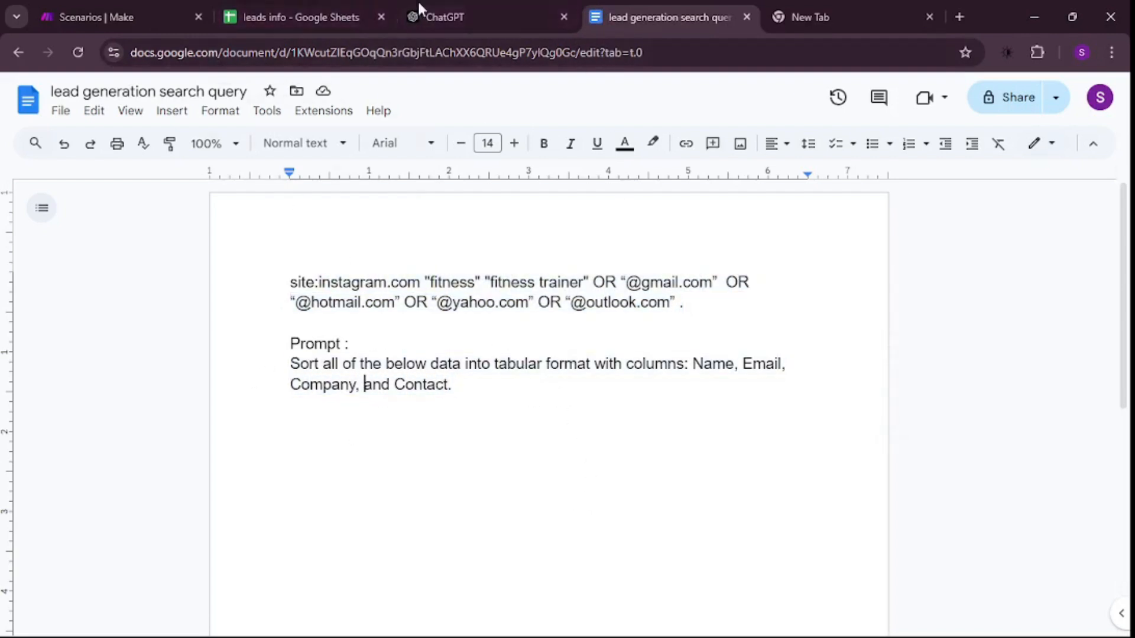
click(496, 19)
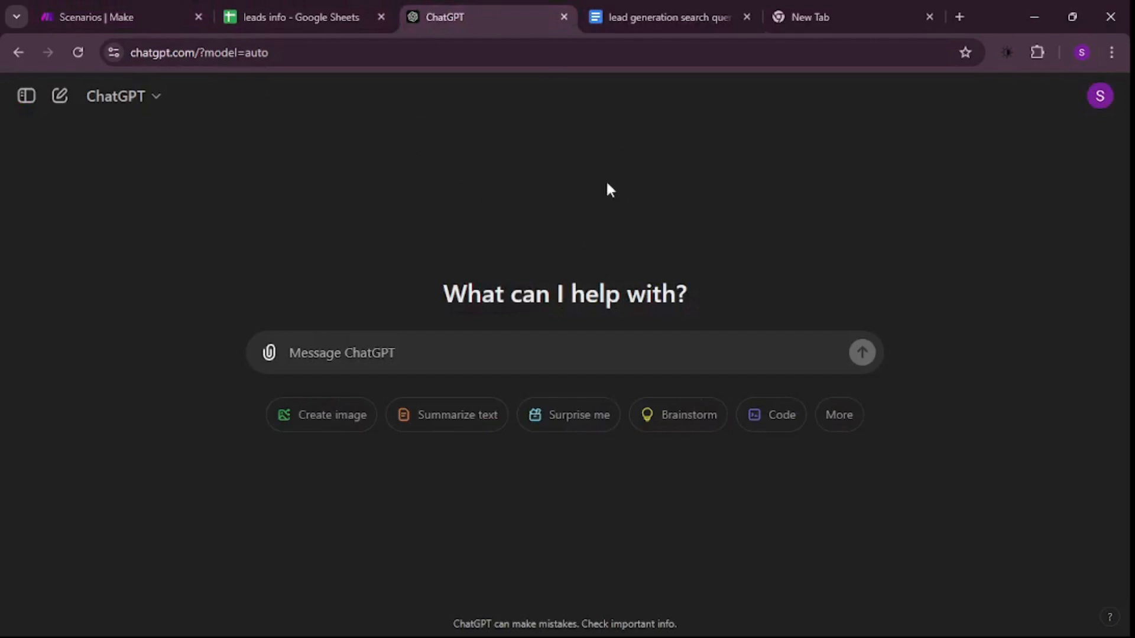
click(144, 5)
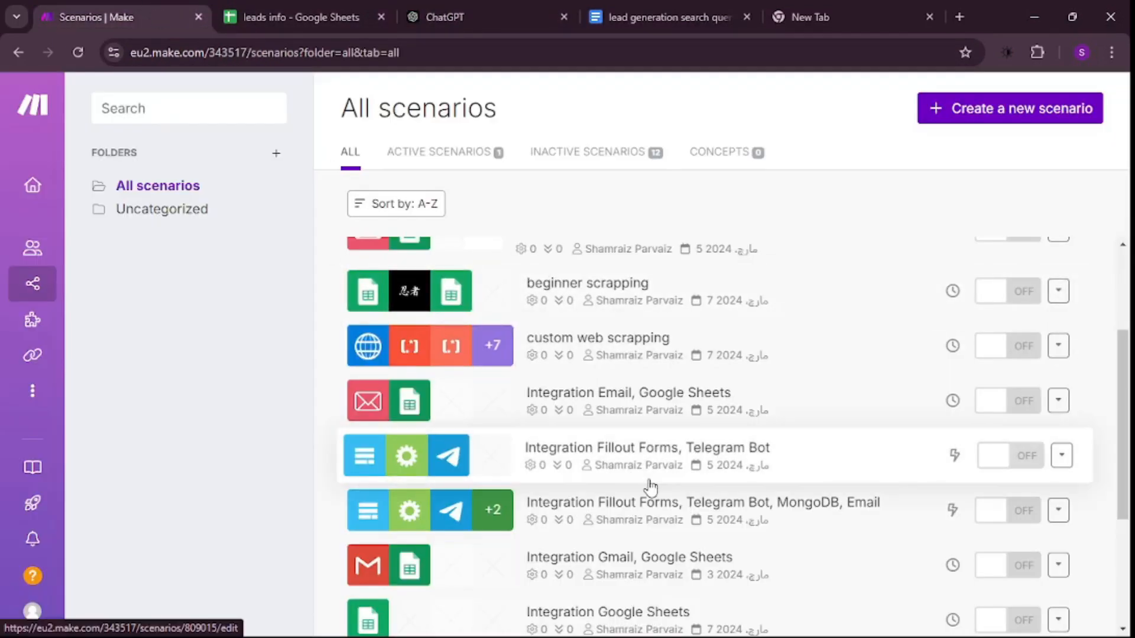
scroll(650, 488, down, 1)
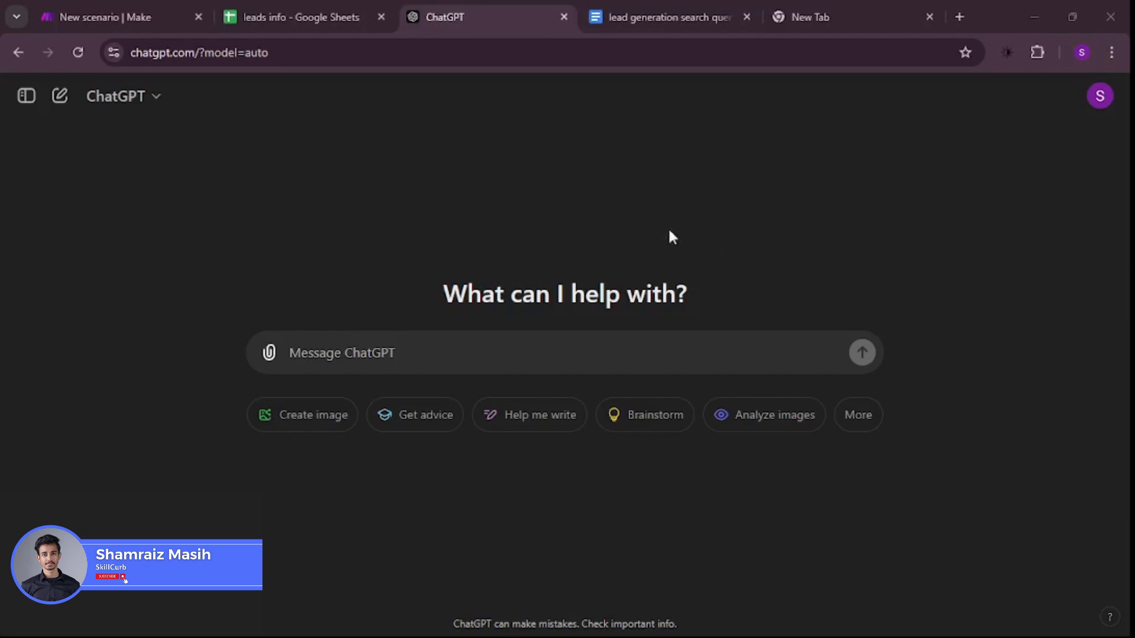
- Check the leads info spreadsheet, and examine the instagram.com site filter of the query in the lead generation search query document
click(270, 5)
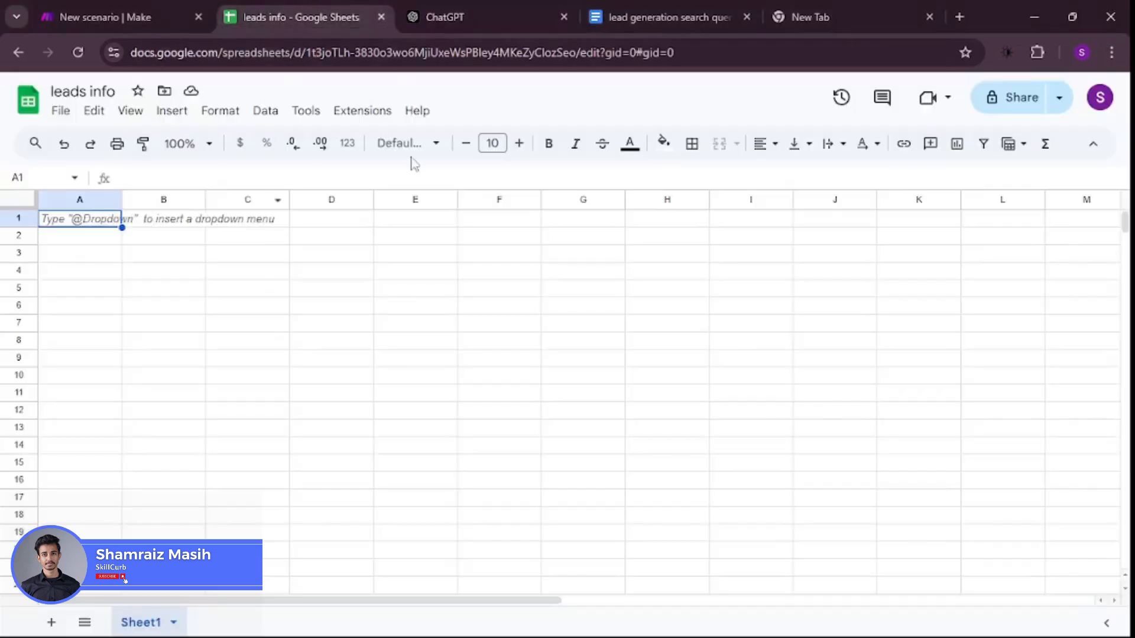
click(621, 17)
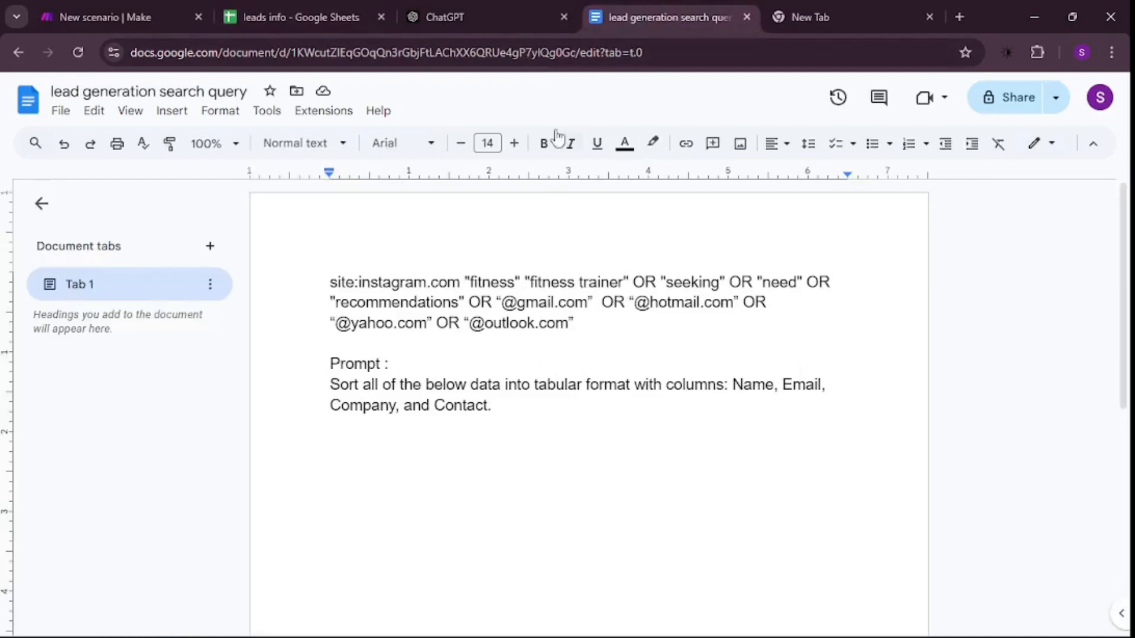
double_click(594, 335)
drag(594, 334, 313, 271)
double_click(615, 341)
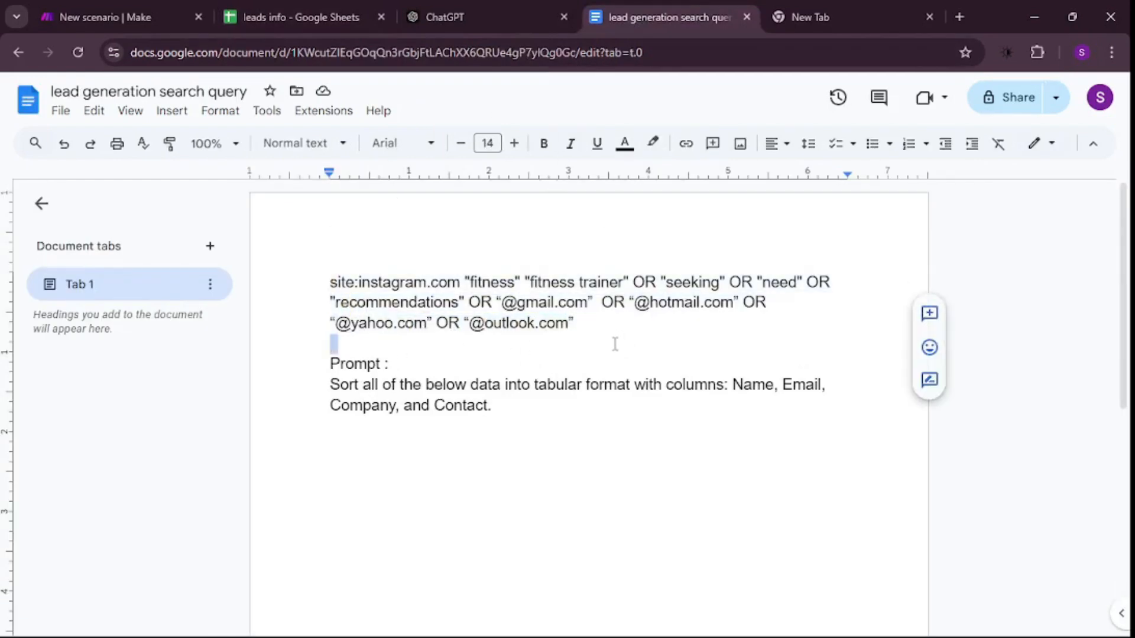
click(612, 345)
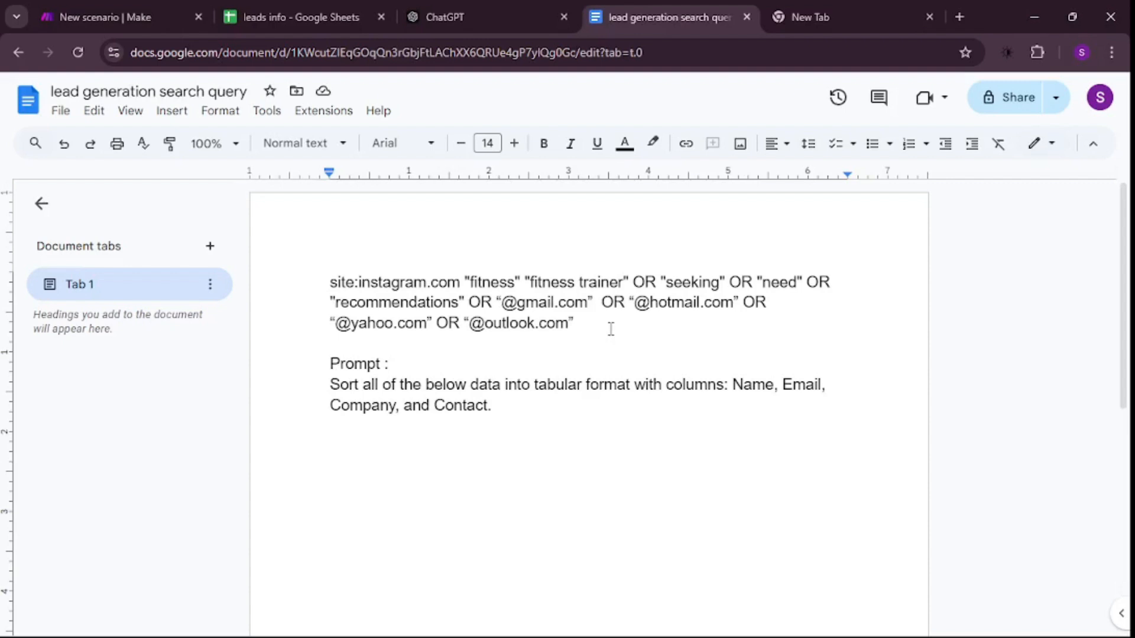
click(611, 328)
mouse_move(447, 285)
mouse_down()
mouse_move(369, 285)
mouse_move(449, 276)
mouse_up()
click(406, 350)
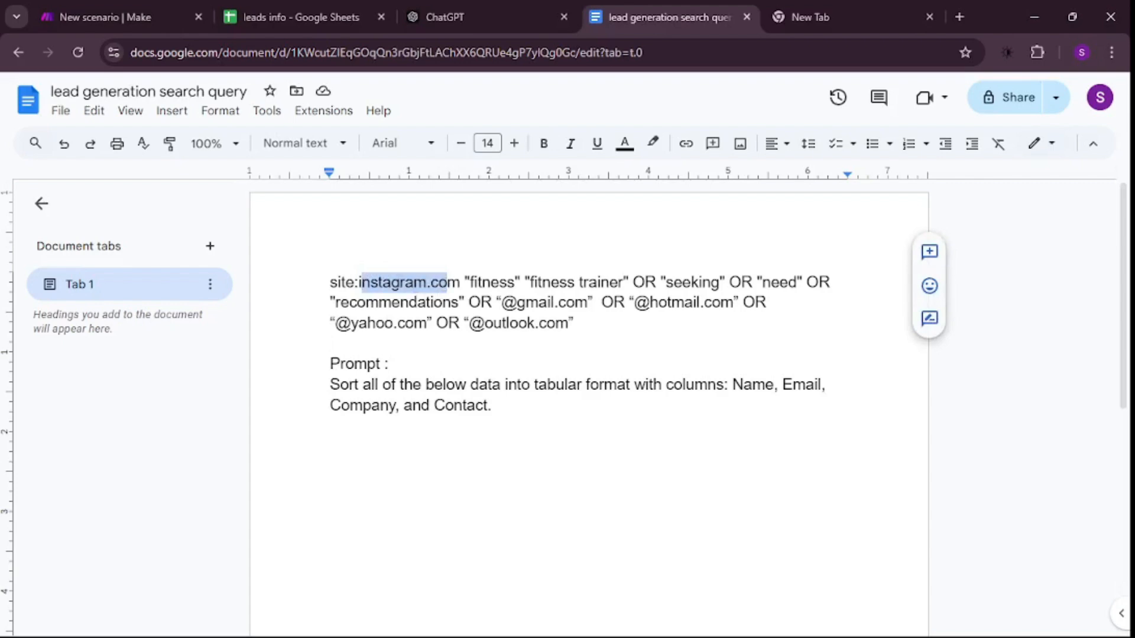
- Try facebook as the site name in the search query's site filter, and restore instagram
double_click(399, 282)
text(facebook)
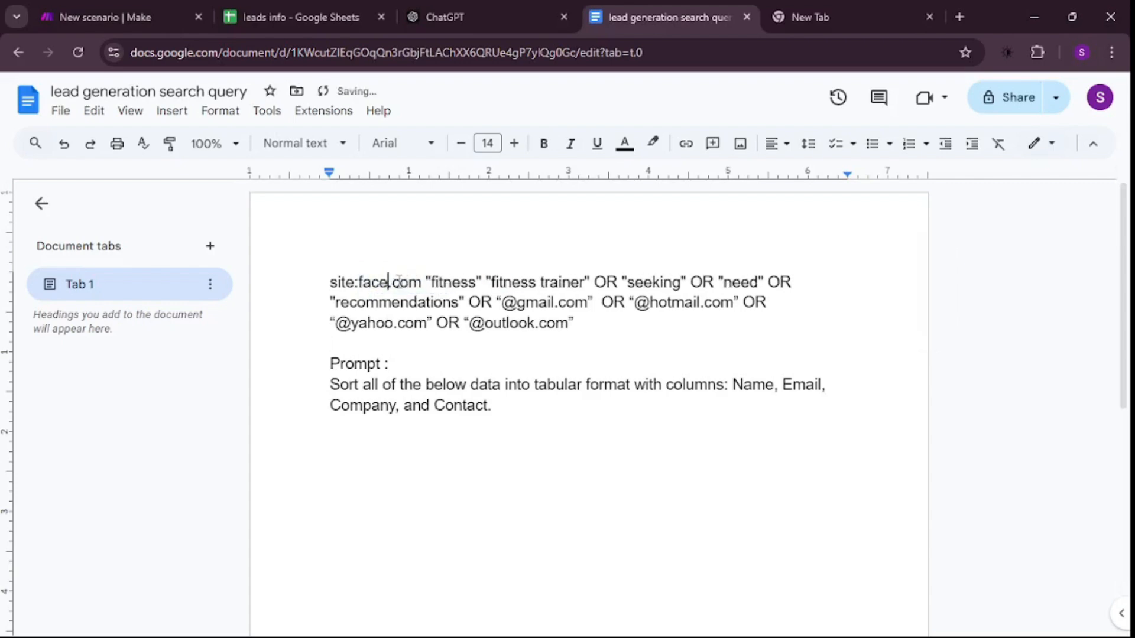
key(BackSpace)
key(BackSpace)
key(BackSpace)
key(BackSpace)
key(BackSpace)
key(BackSpace)
key(BackSpace)
key(BackSpace)
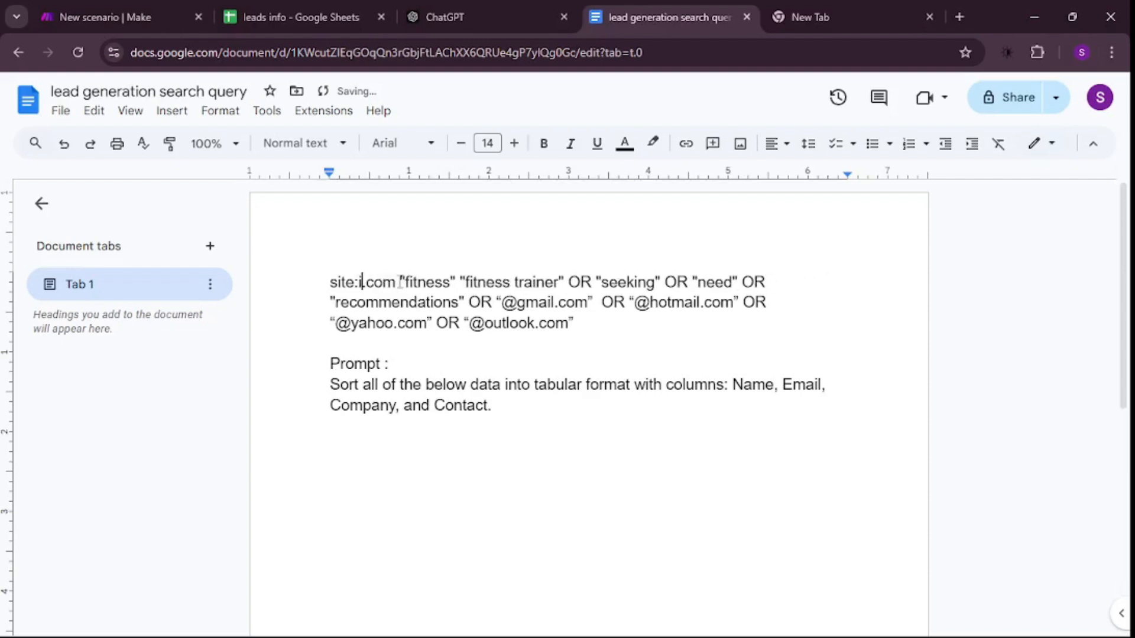
text(instagram)
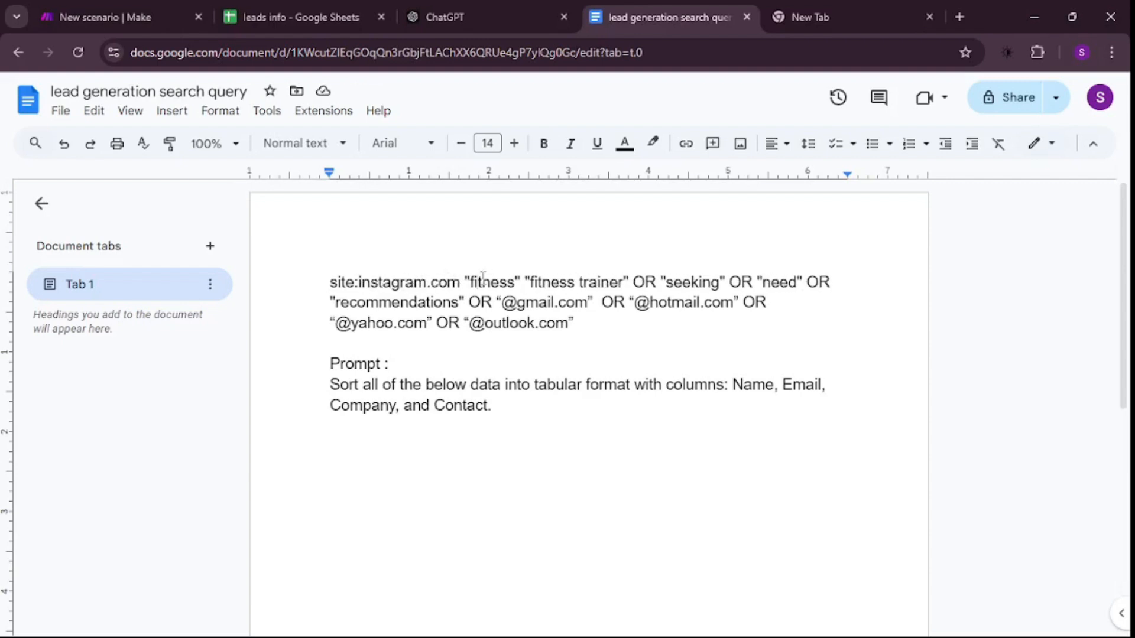
- Review the query's keywords and delete the terms OR "seeking" OR "need" OR "recommendations" from it
click(482, 278)
drag(531, 282, 624, 282)
click(628, 283)
click(683, 283)
double_click(698, 286)
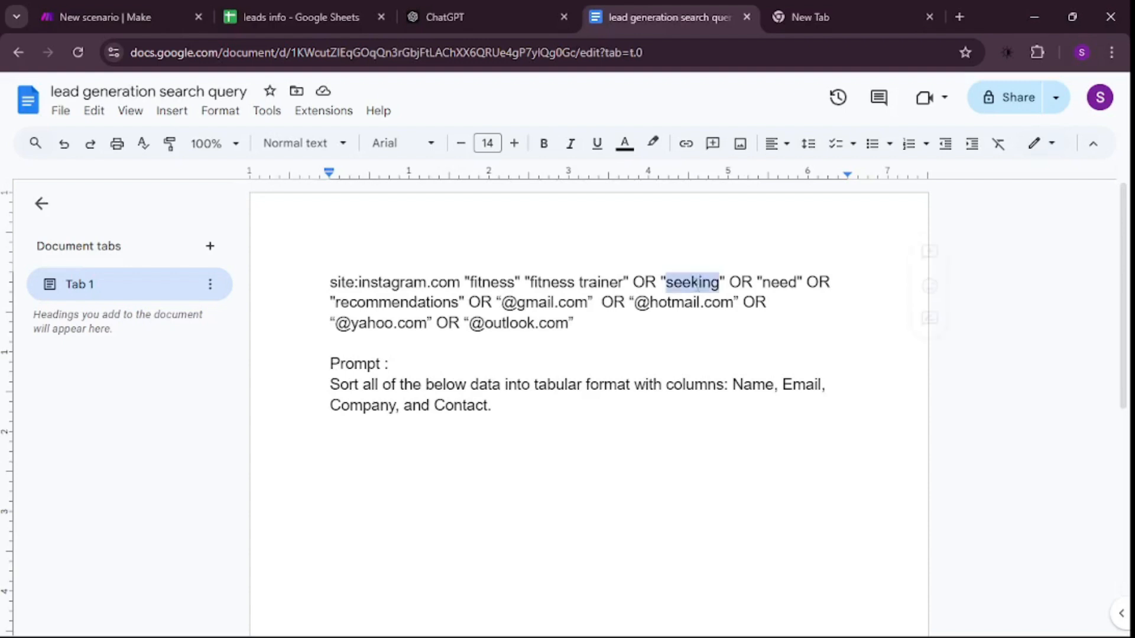
double_click(785, 290)
double_click(397, 303)
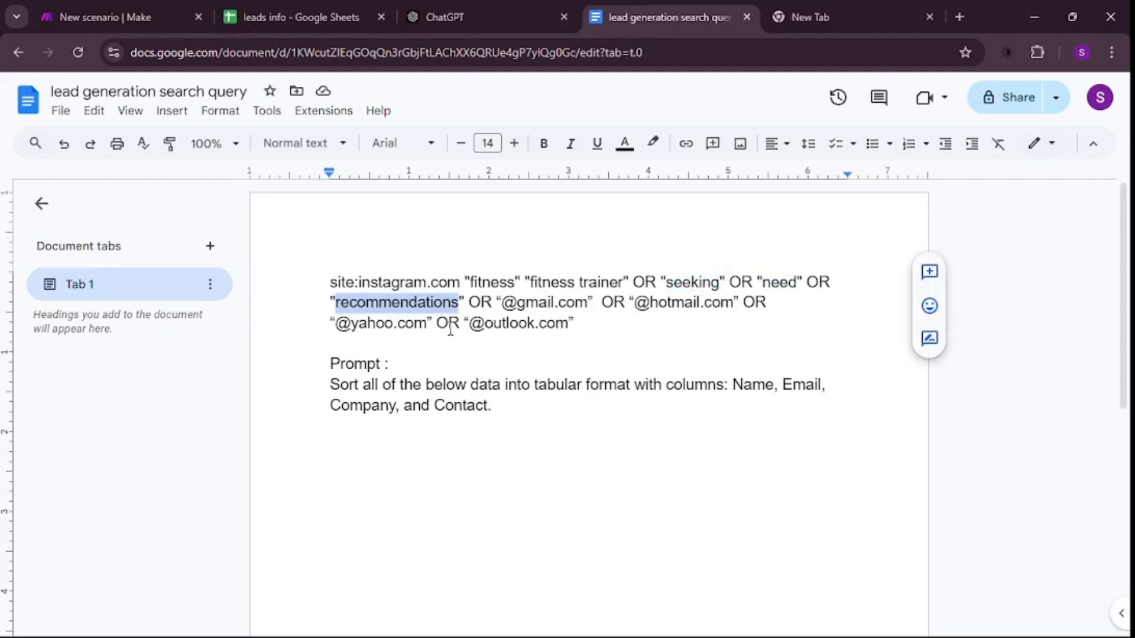
drag(473, 303, 638, 281)
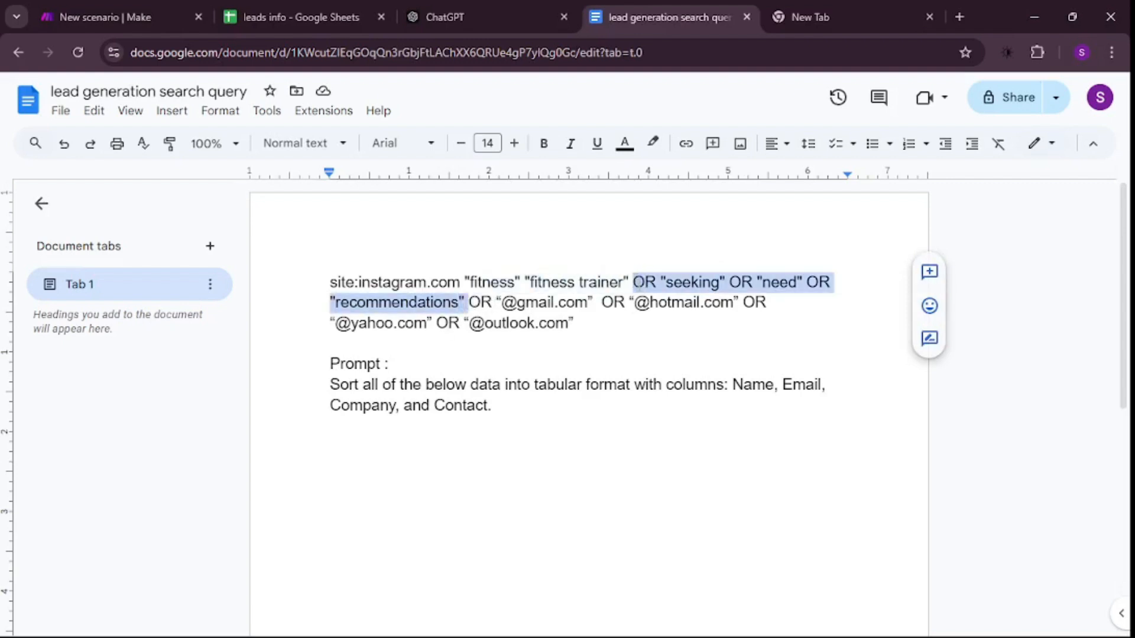
key(BackSpace)
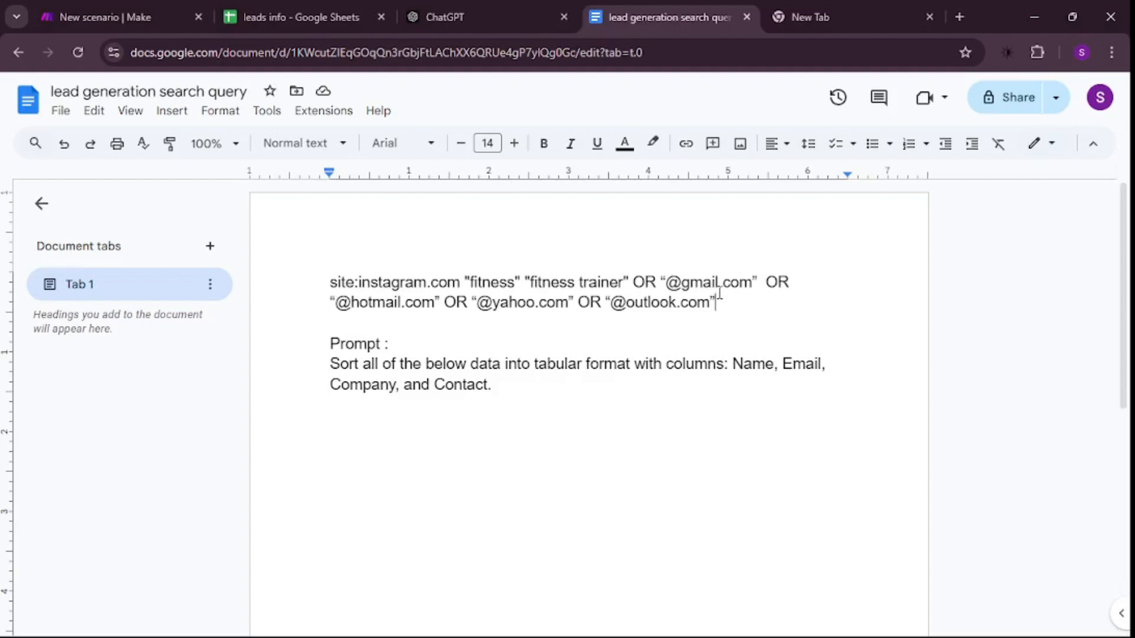
- Copy the complete instagram.com fitness trainer query from the document and run it as a Google search
double_click(393, 288)
click(733, 313)
drag(734, 306, 331, 283)
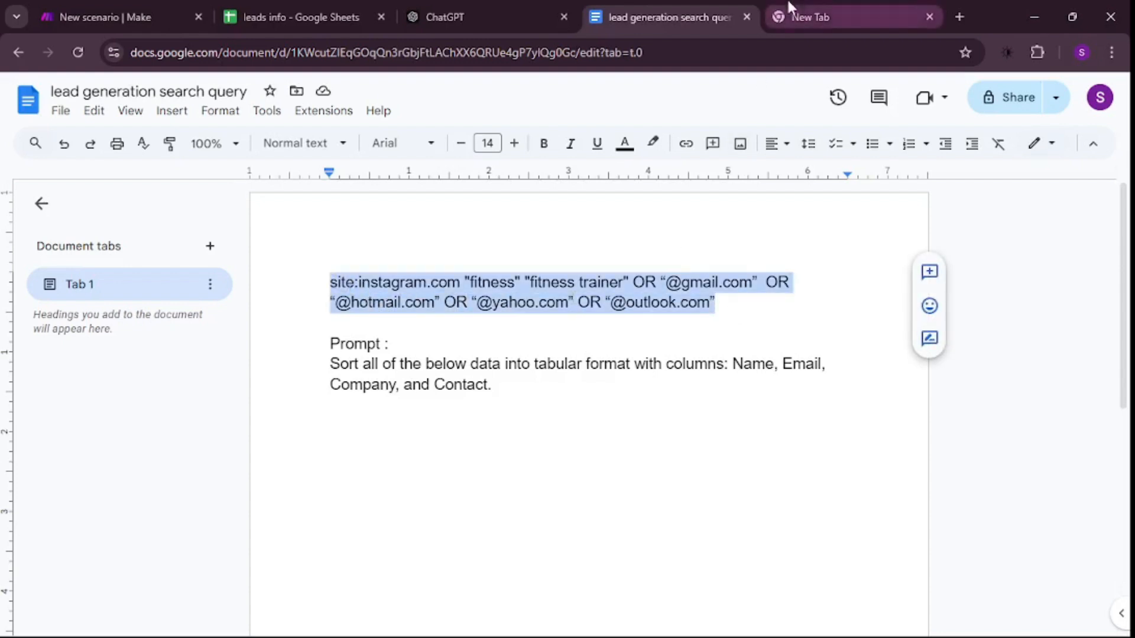
click(804, 17)
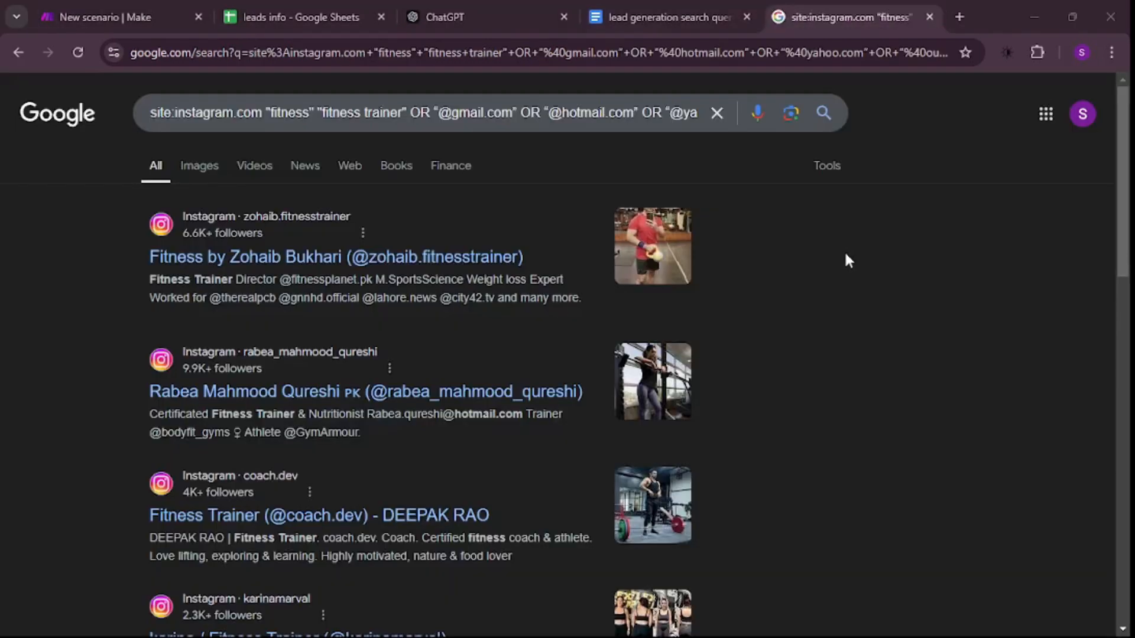
- Look through the first page of Google results and copy the whole list of Instagram fitness trainer entries
scroll(847, 262, down, 10)
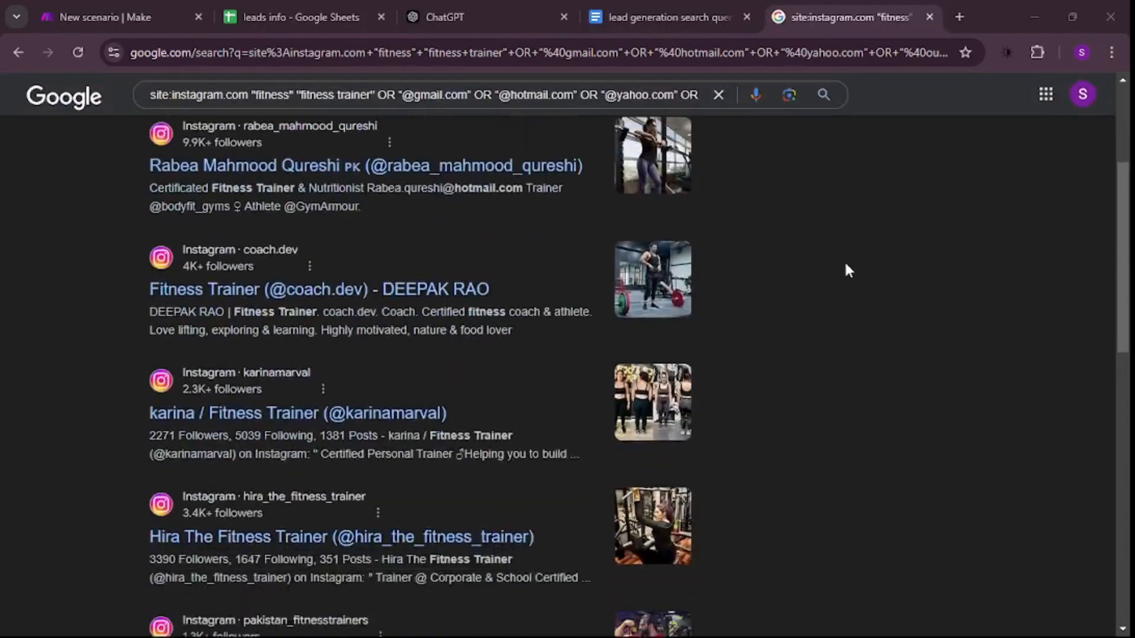
scroll(843, 268, down, 5)
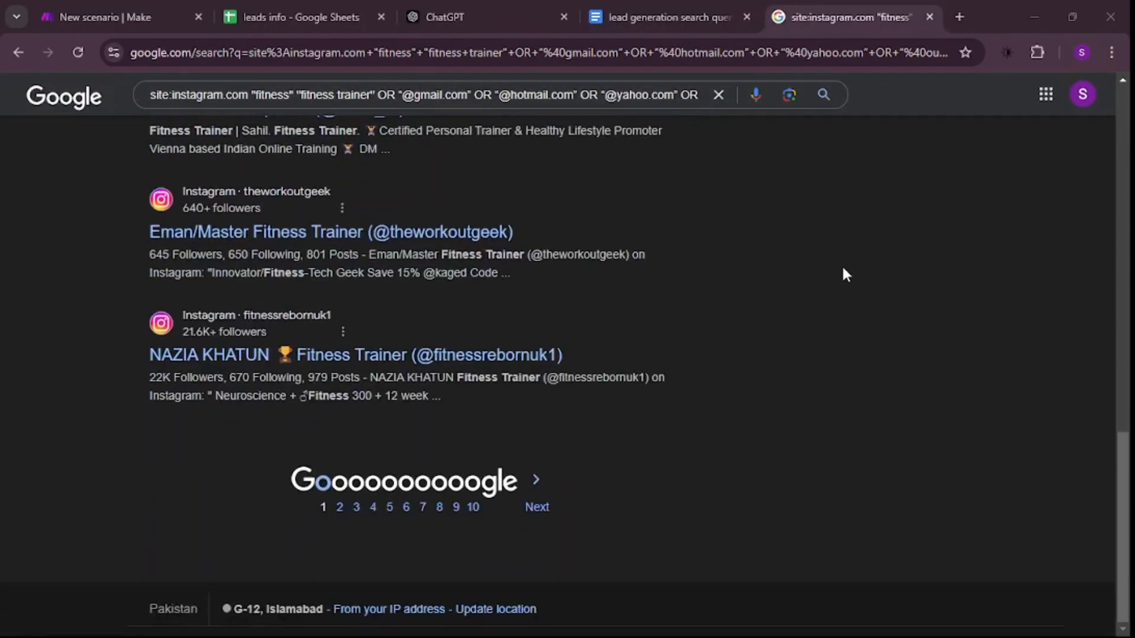
scroll(842, 269, up, 15)
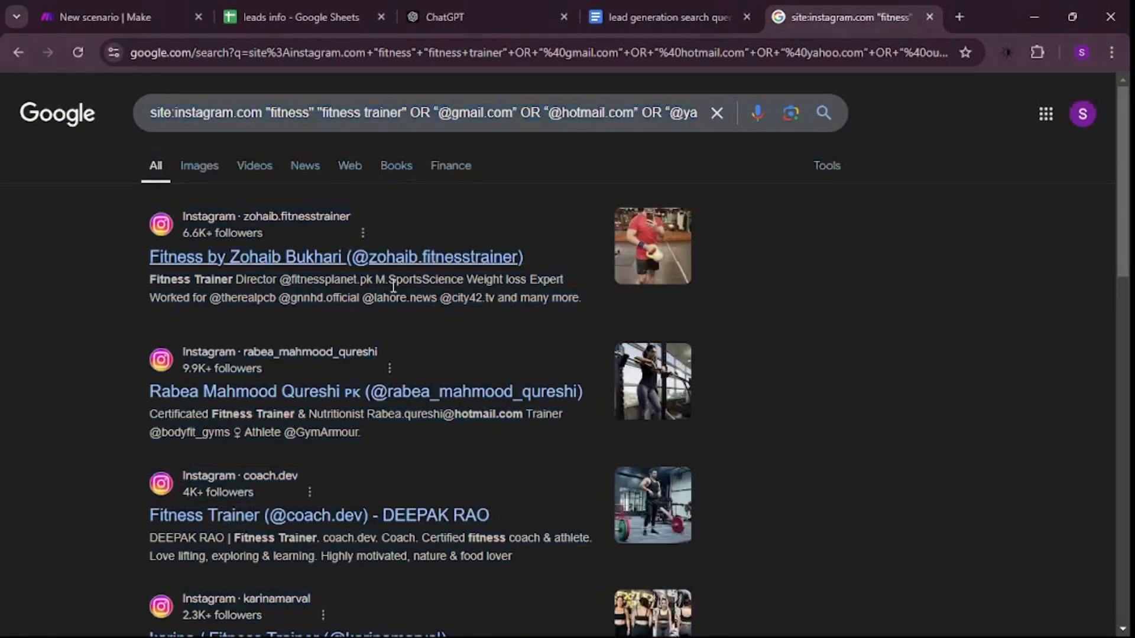
drag(110, 207, 806, 339)
scroll(828, 566, down, 10)
click(933, 298)
scroll(964, 237, up, 10)
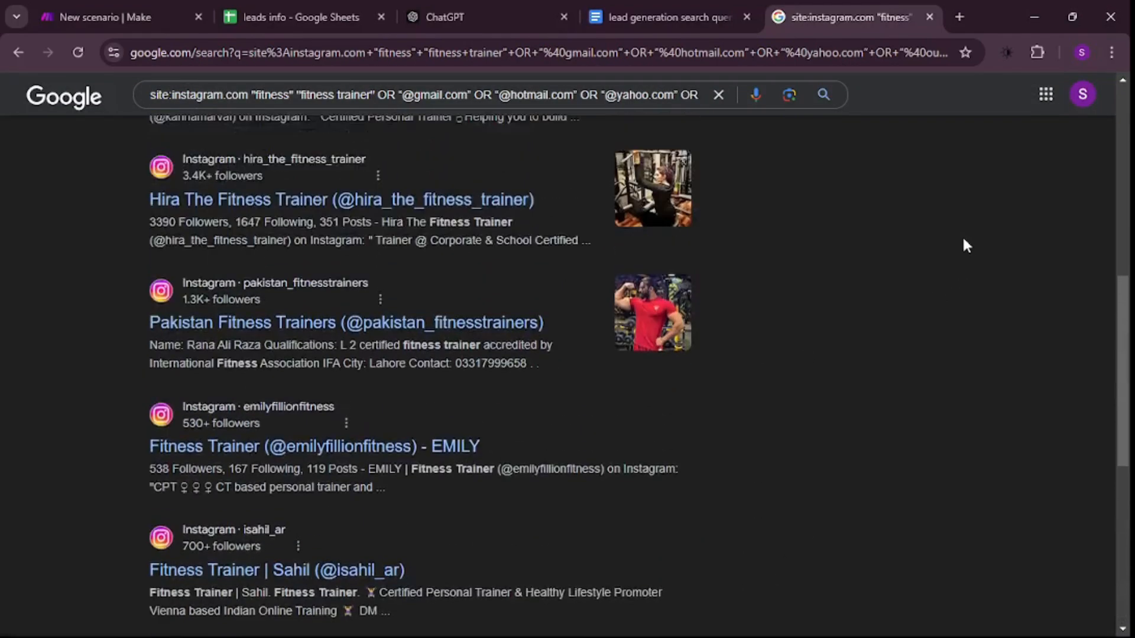
scroll(787, 240, up, 3)
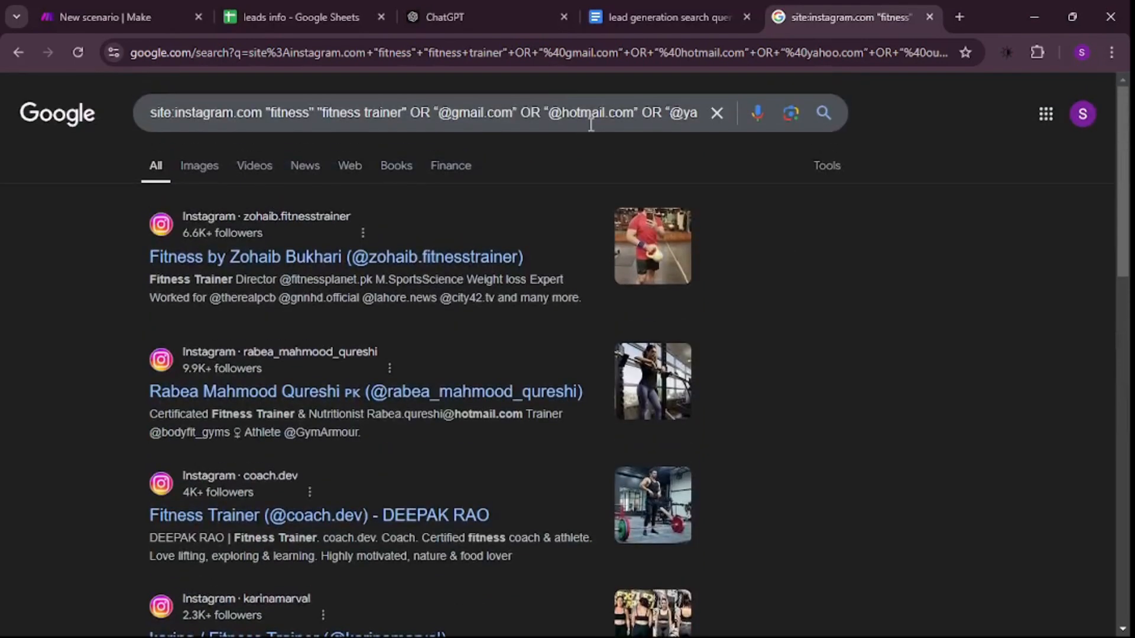
- Paste the copied results into a ChatGPT message, preceded by the document's prompt to sort the data into Name, Email, Company, and Contact columns
click(499, 12)
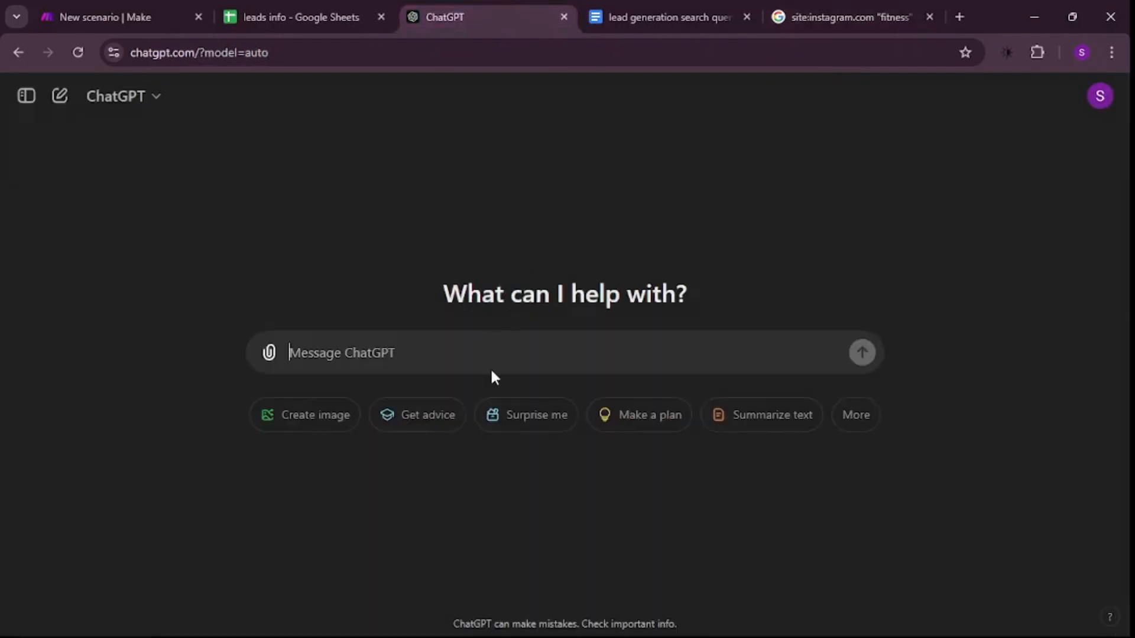
key(ctrl+v)
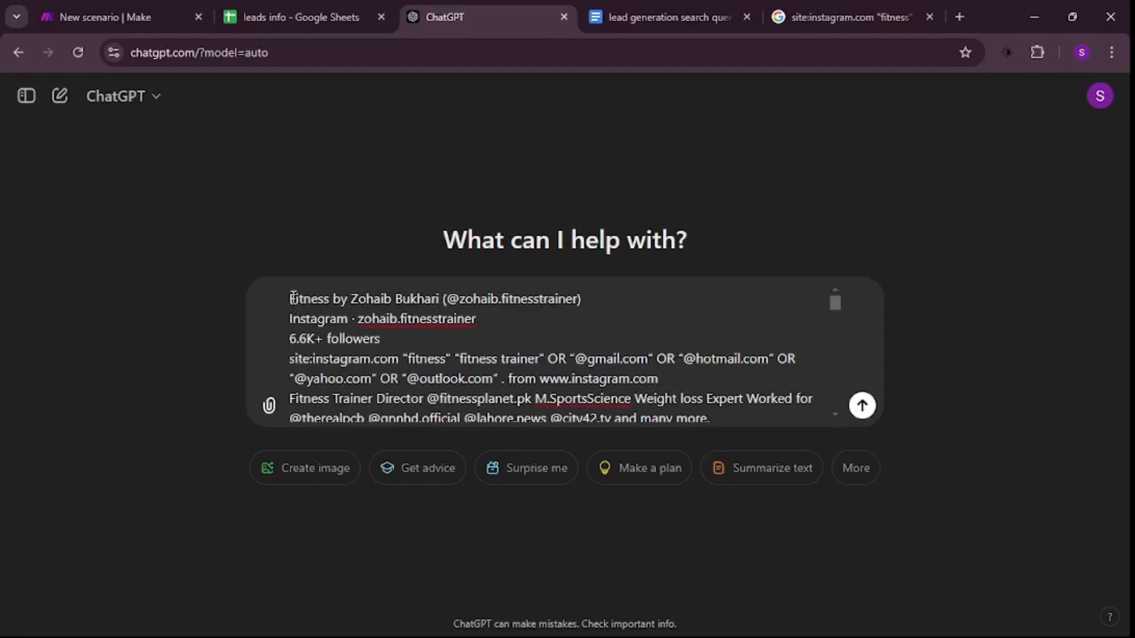
scroll(367, 355, up, 1)
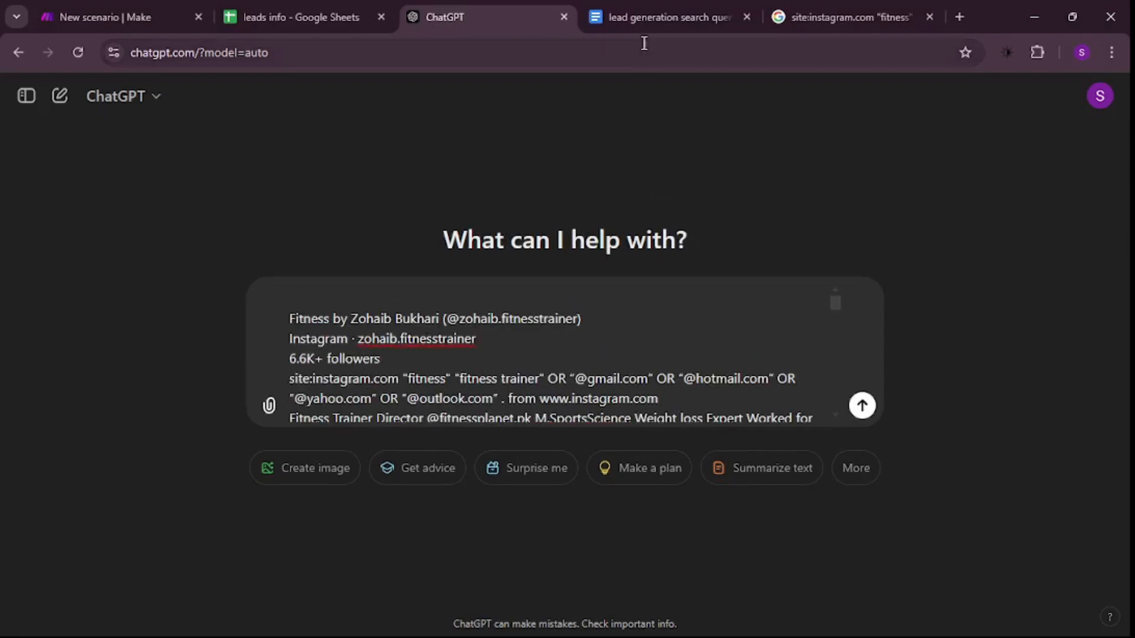
text(Sort all of the below data into tabular format with columns: Name, Email, Company, and Contact.)
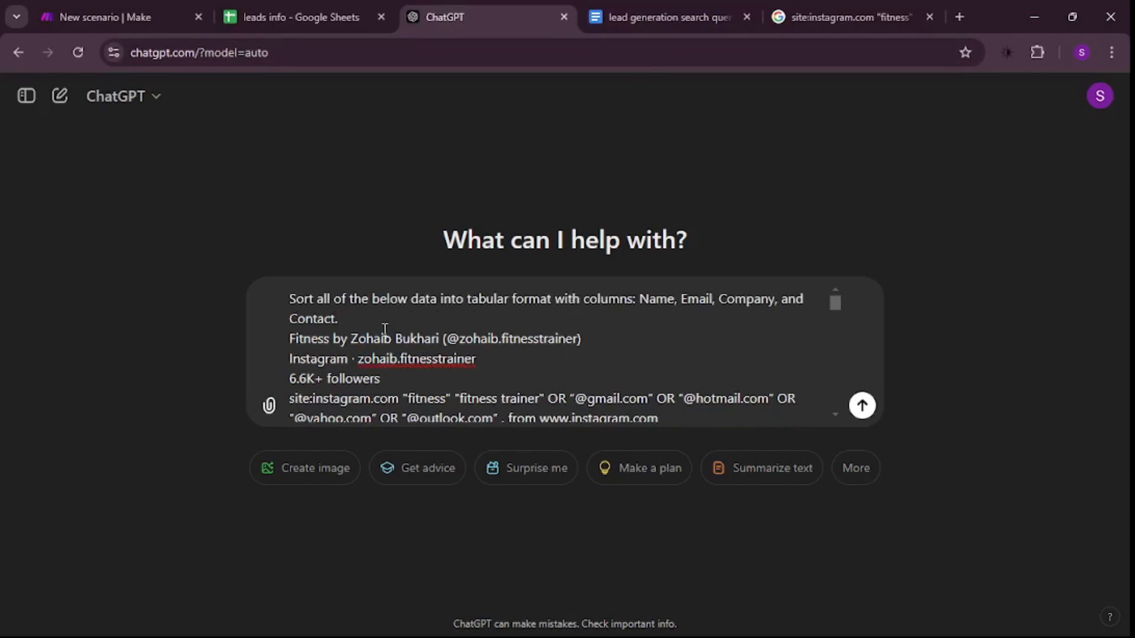
key(shift+Return)
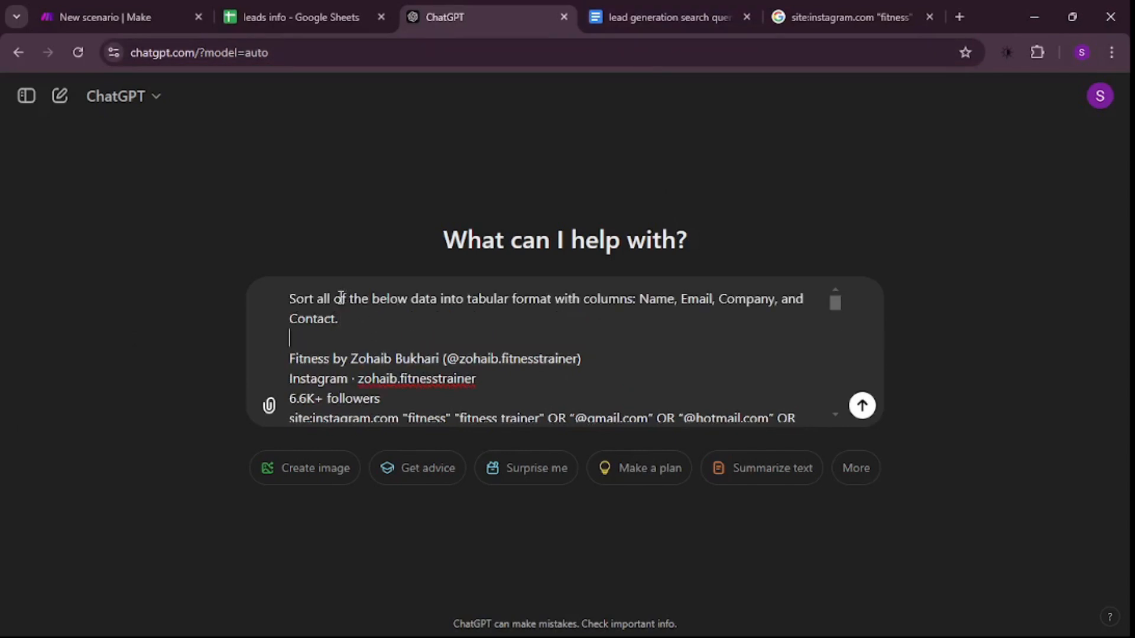
drag(297, 298, 386, 329)
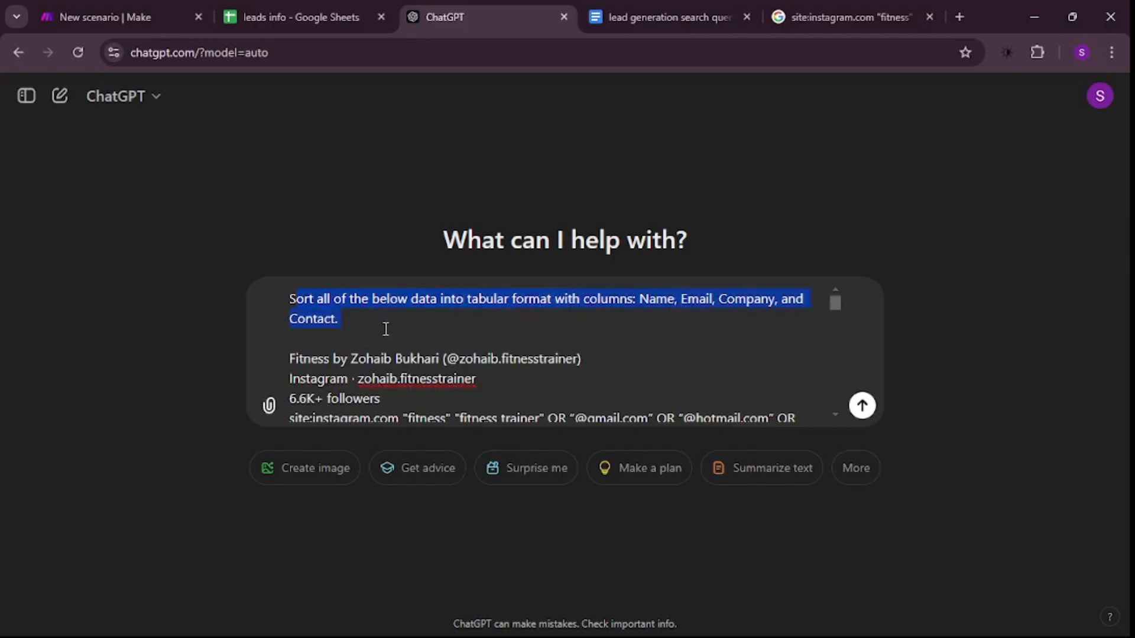
click(391, 332)
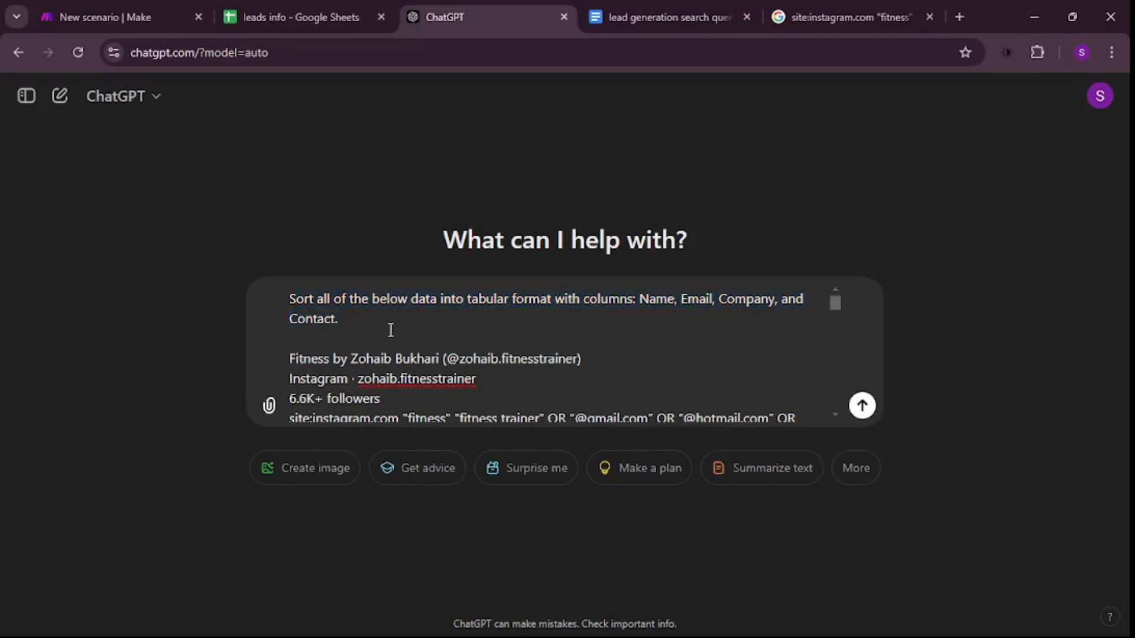
- Send the prompt with the pasted results and go through the reply to its sorted lead table
click(866, 407)
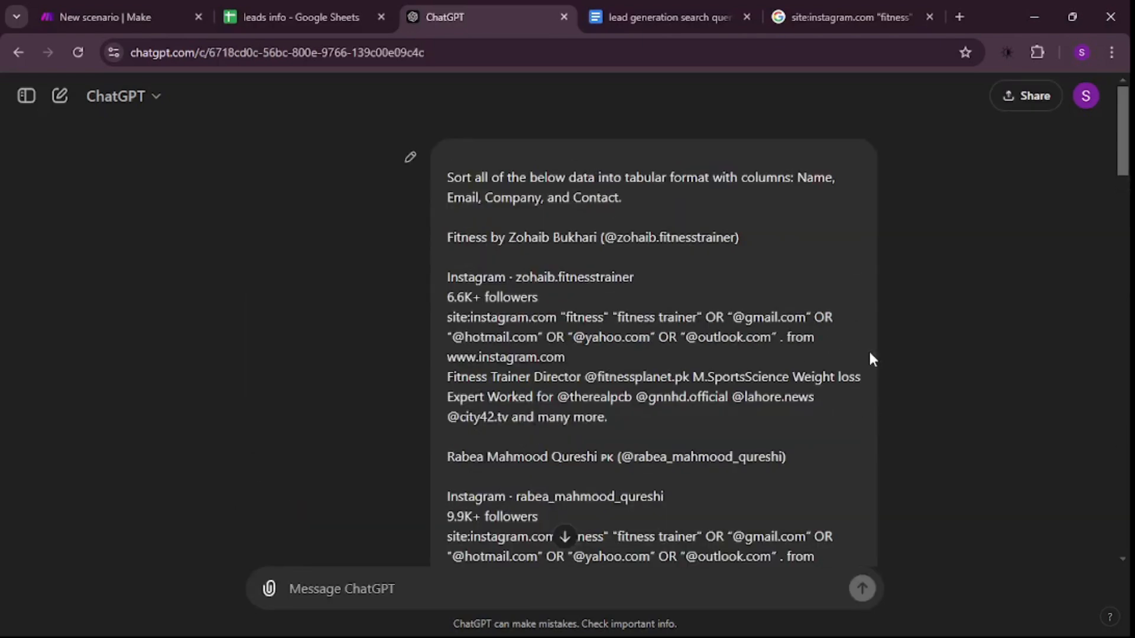
scroll(918, 349, down, 5)
scroll(920, 350, down, 20)
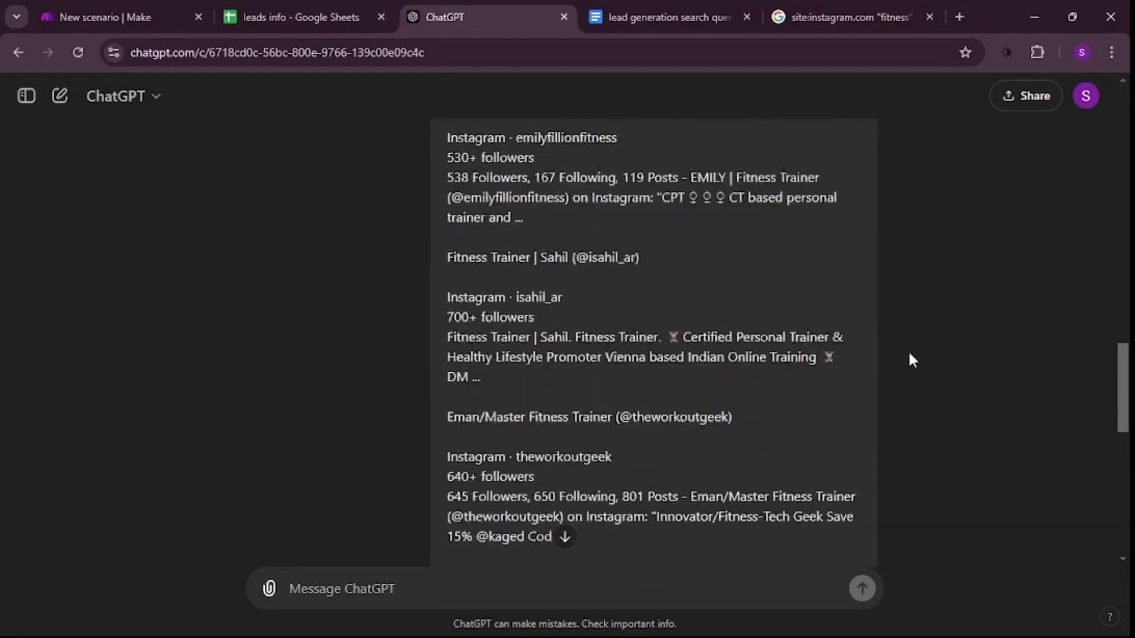
scroll(541, 413, up, 5)
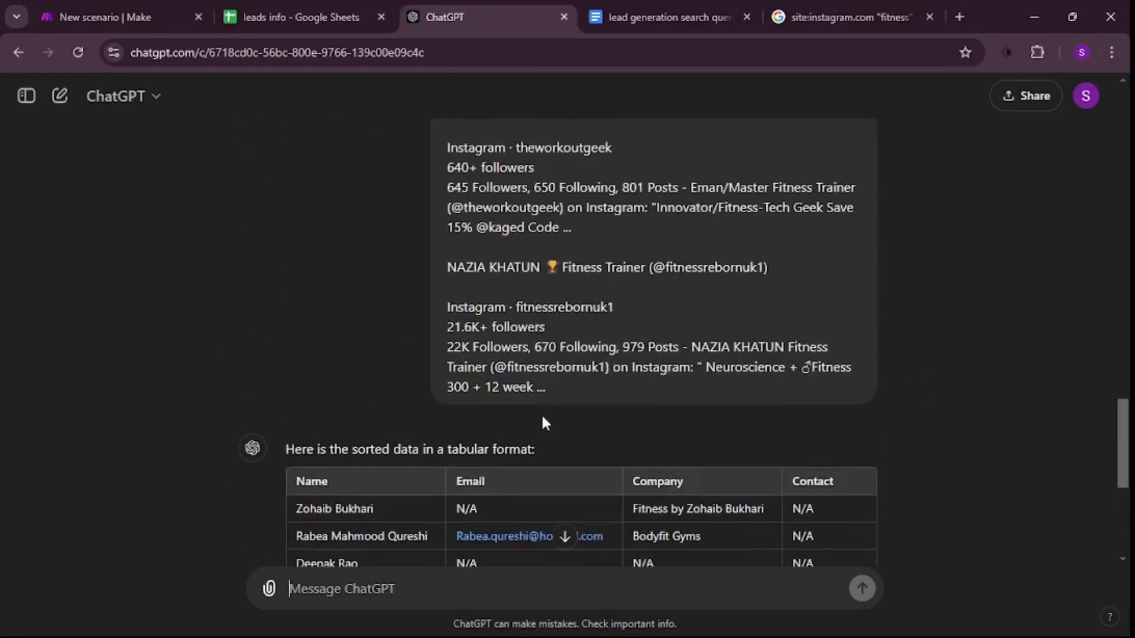
scroll(553, 400, down, 6)
scroll(519, 393, up, 3)
scroll(519, 393, down, 2)
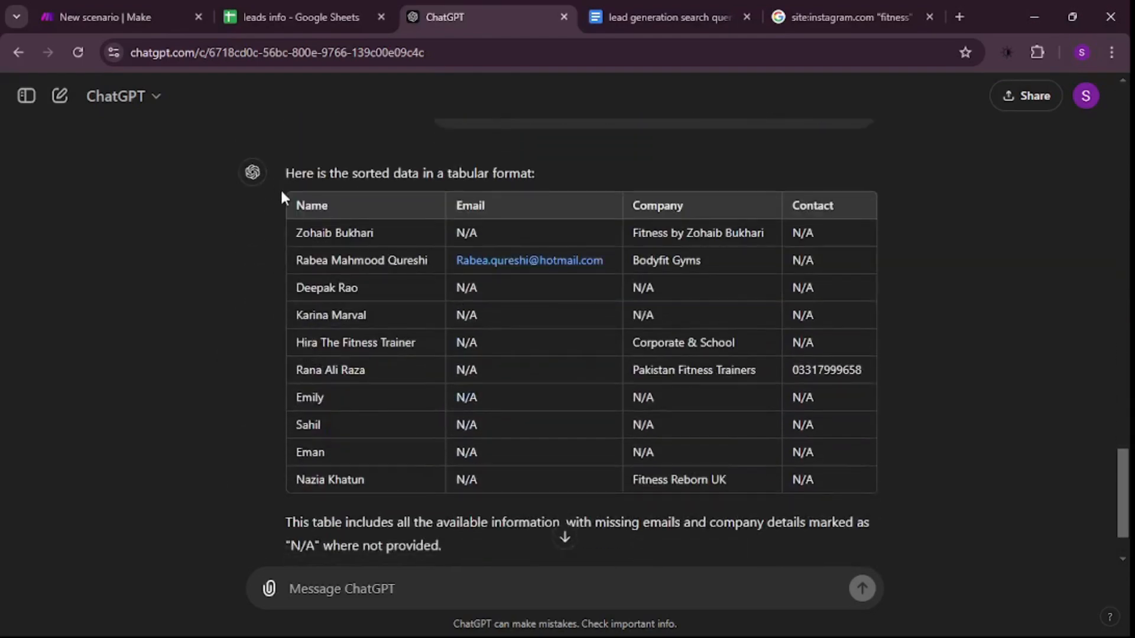
- Copy the whole table of leads from the reply and paste it into the leads info Google Sheet starting at cell A1
drag(282, 193, 903, 469)
scroll(907, 460, up, 10)
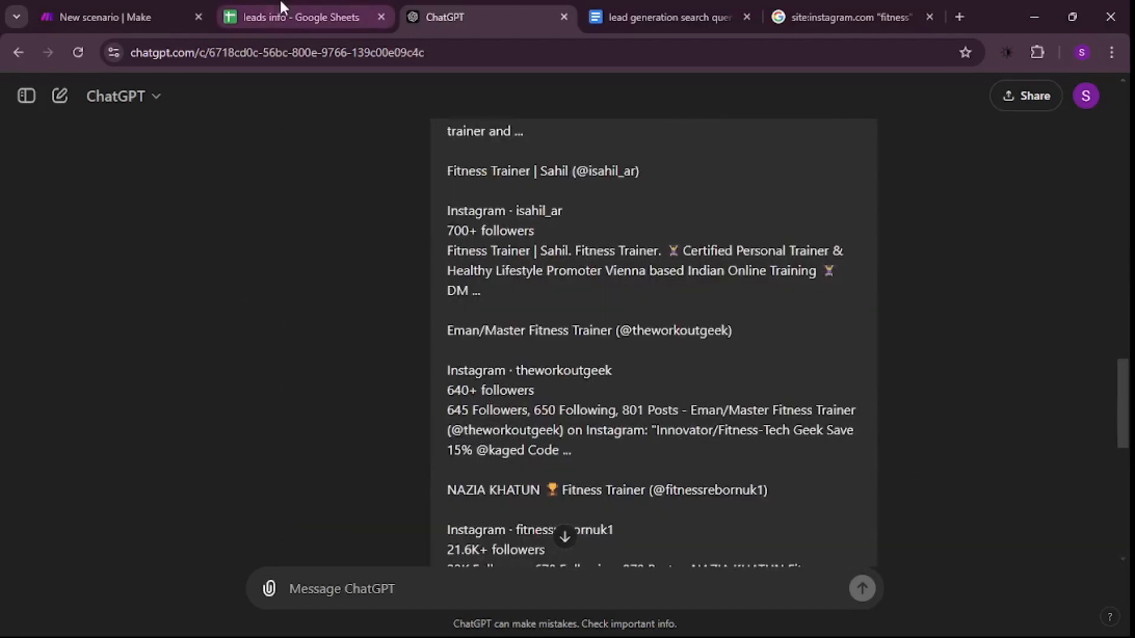
click(282, 9)
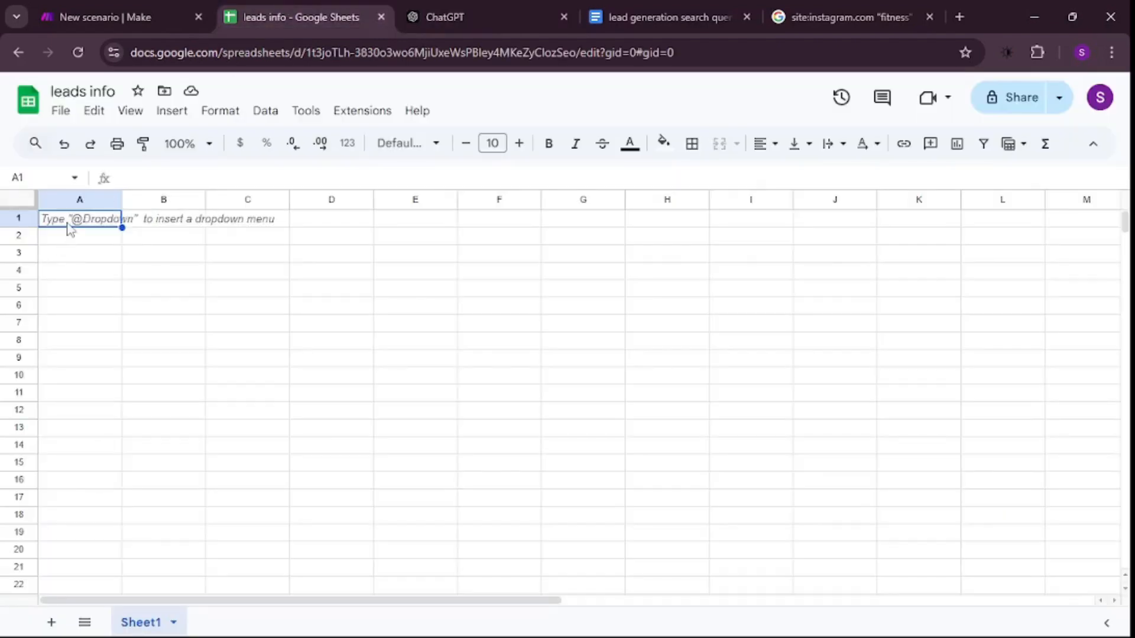
key(ctrl+v)
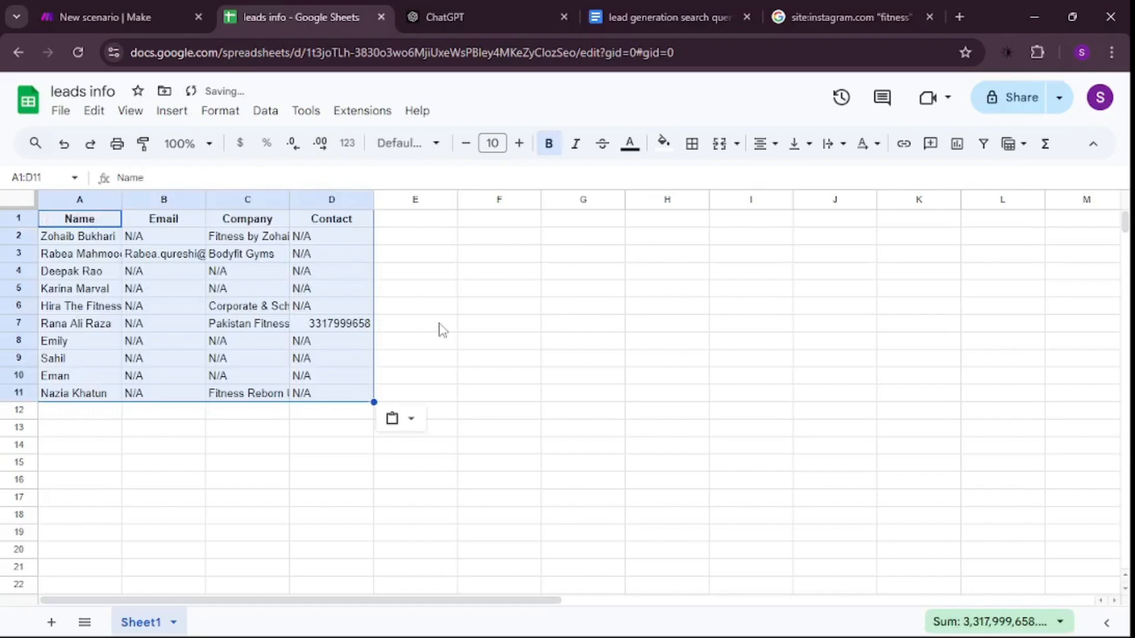
click(513, 279)
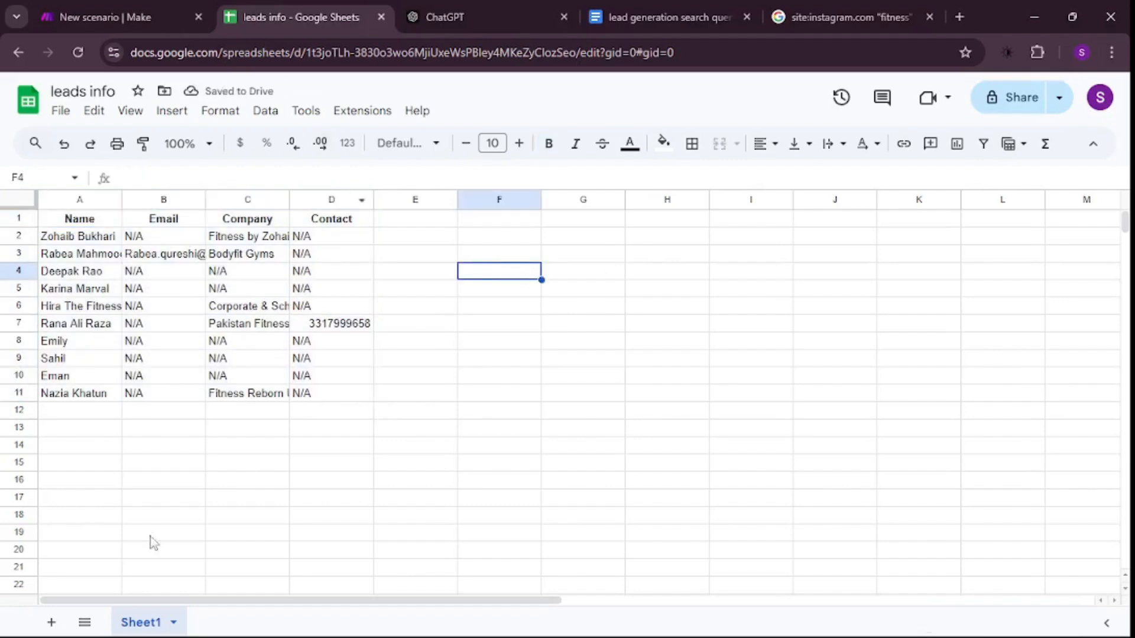
click(452, 3)
click(693, 7)
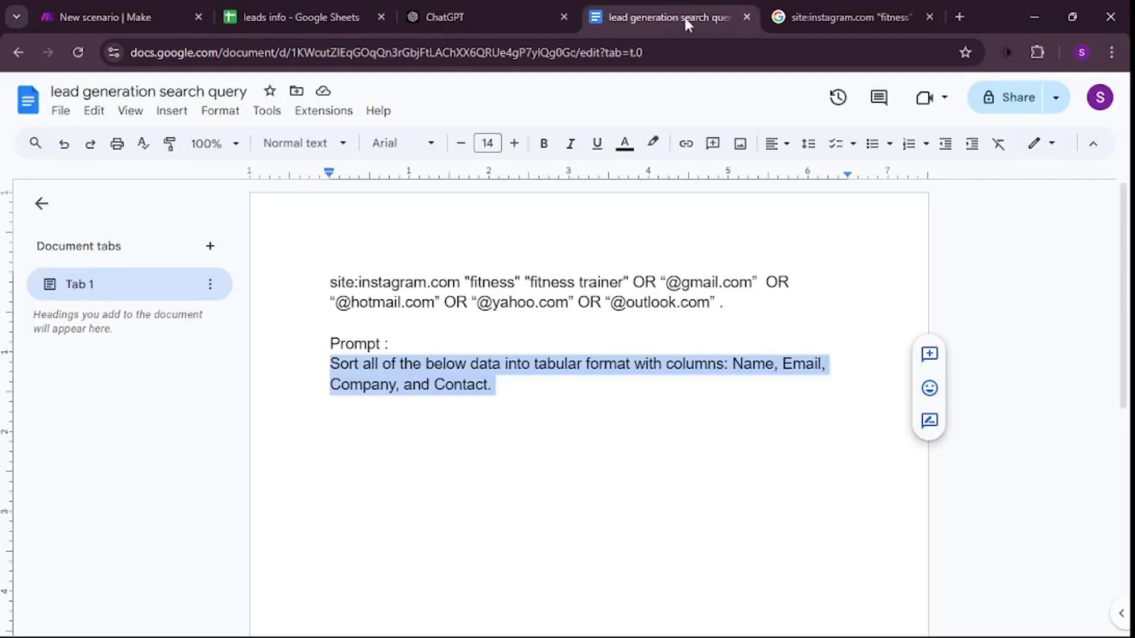
click(659, 419)
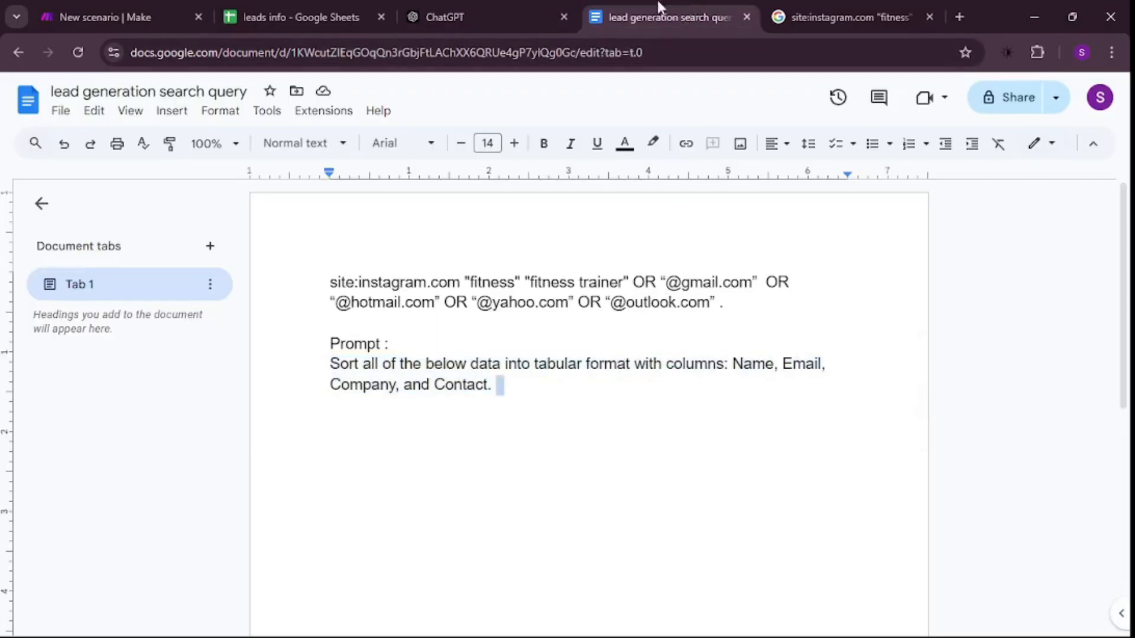
- Switch to the new scenario in Make and rename it "leads generation"
click(79, 2)
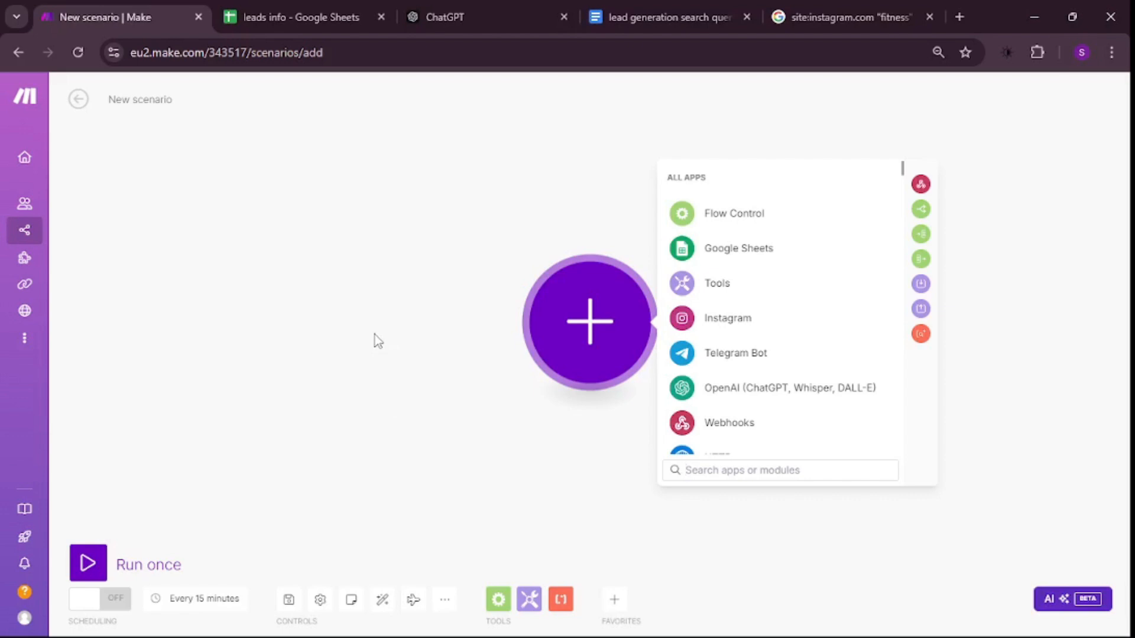
click(135, 99)
key(ctrl+a)
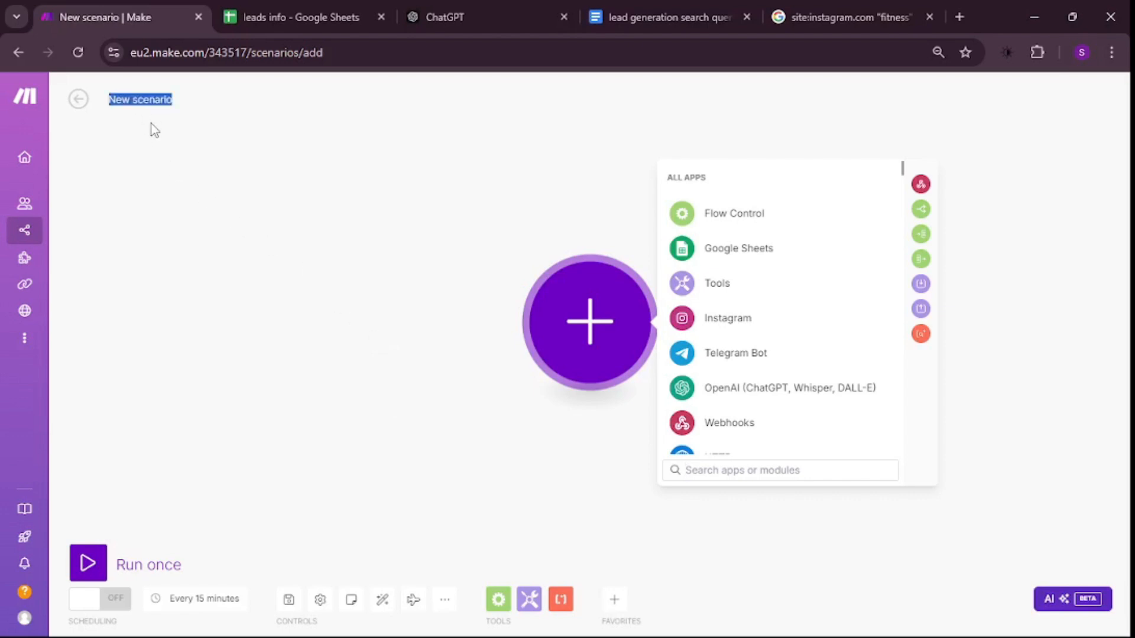
text(leads)
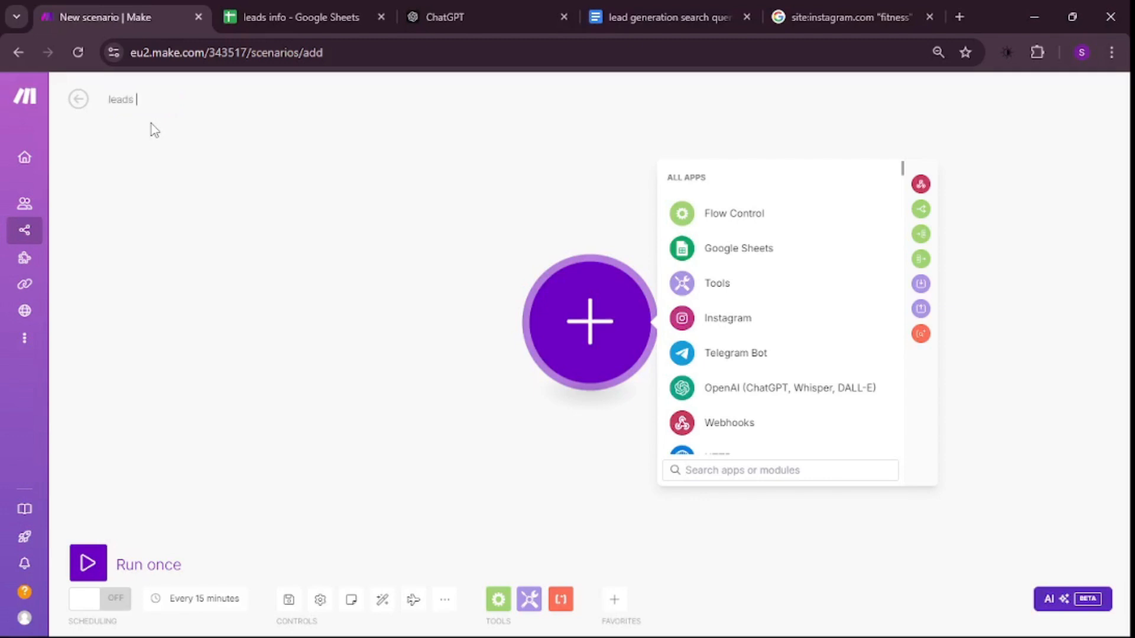
key(ctrl+plus)
key(ctrl+plus)
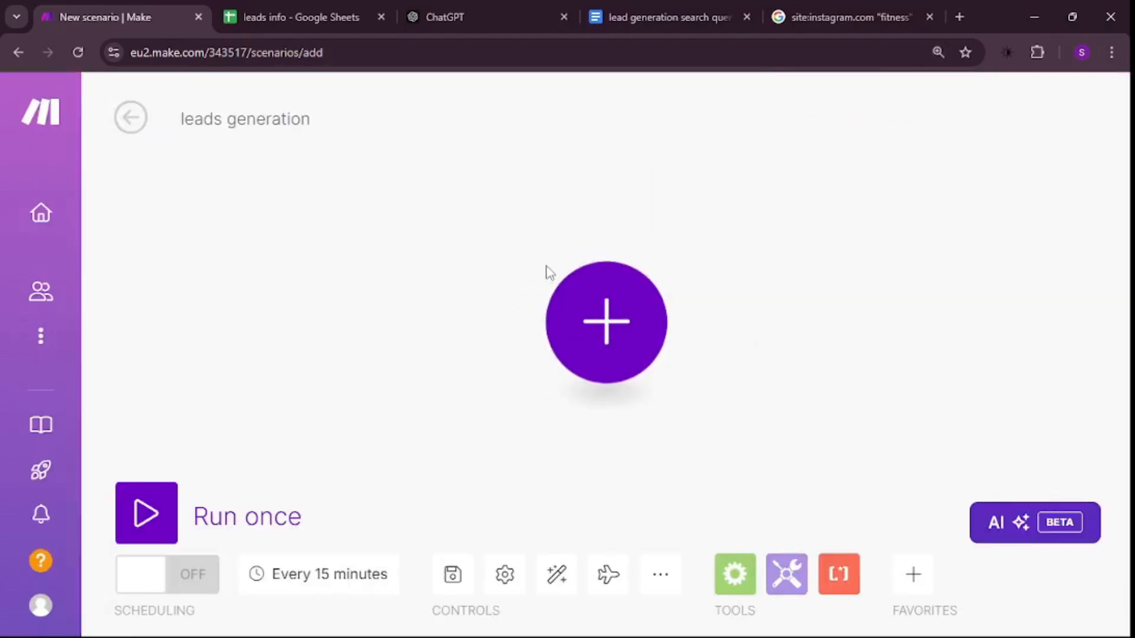
- Add a Google Sheets Watch New Rows trigger as the scenario's first module
click(591, 314)
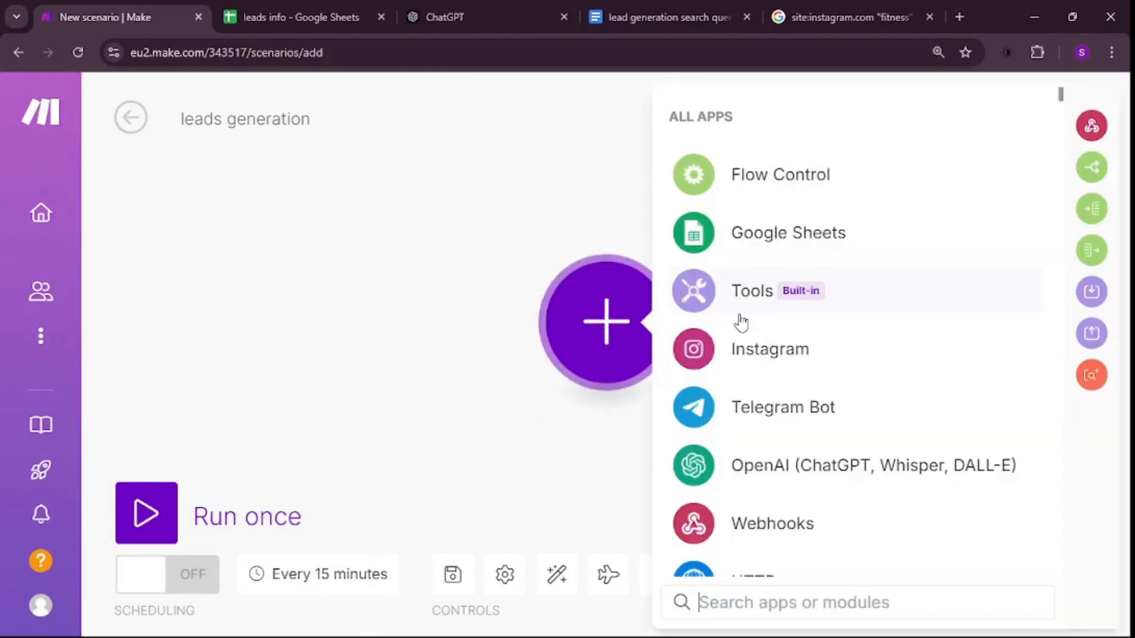
text(google she)
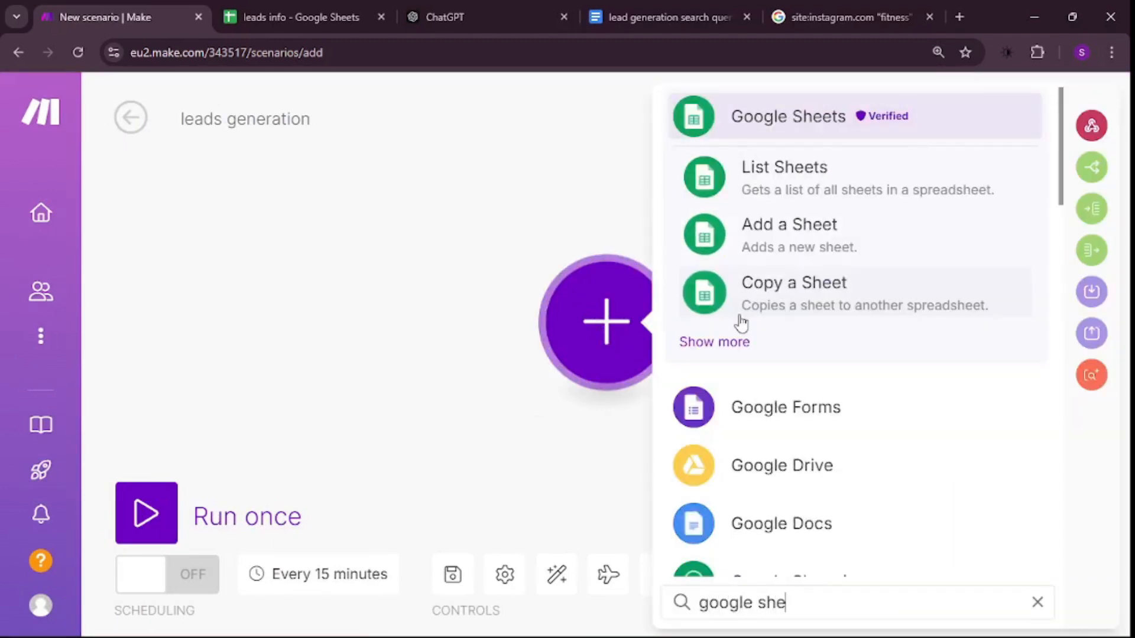
click(823, 114)
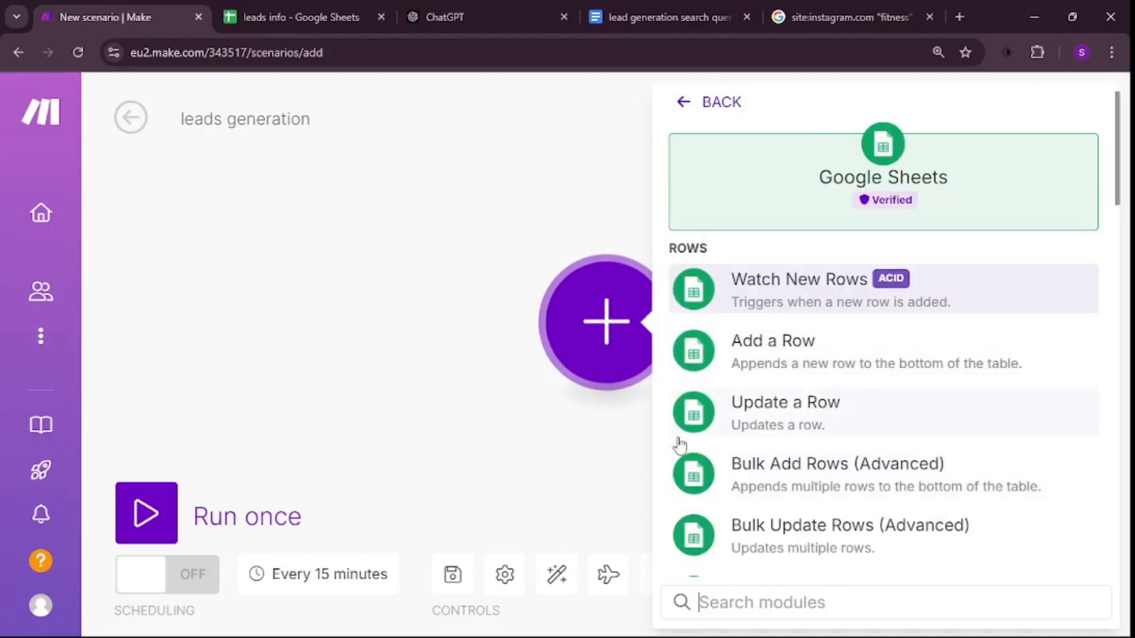
click(859, 304)
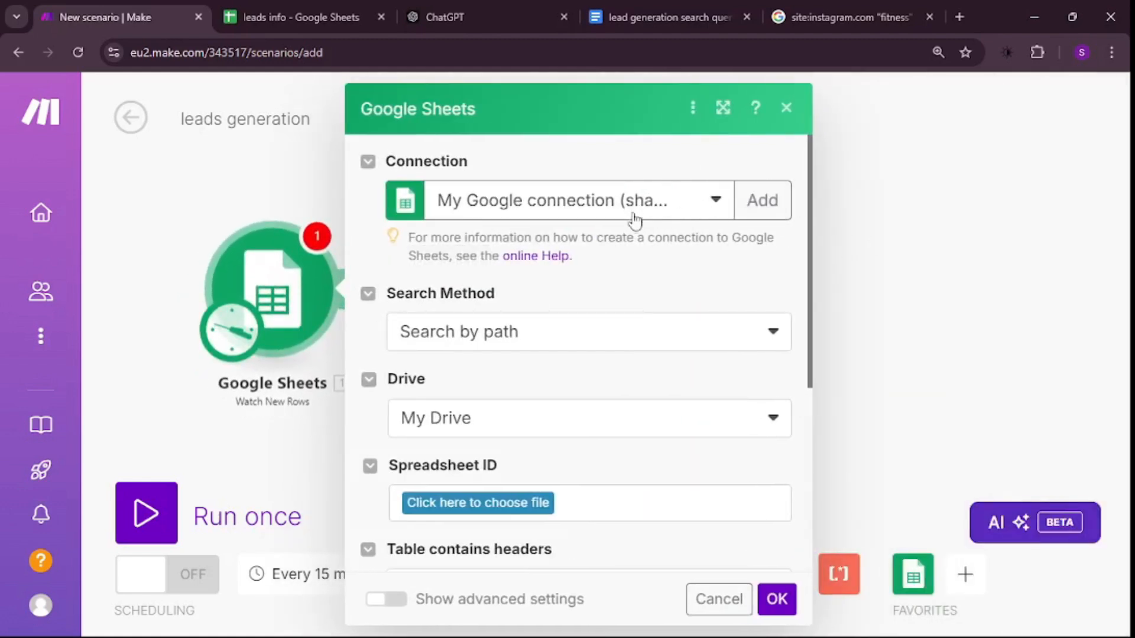
click(760, 200)
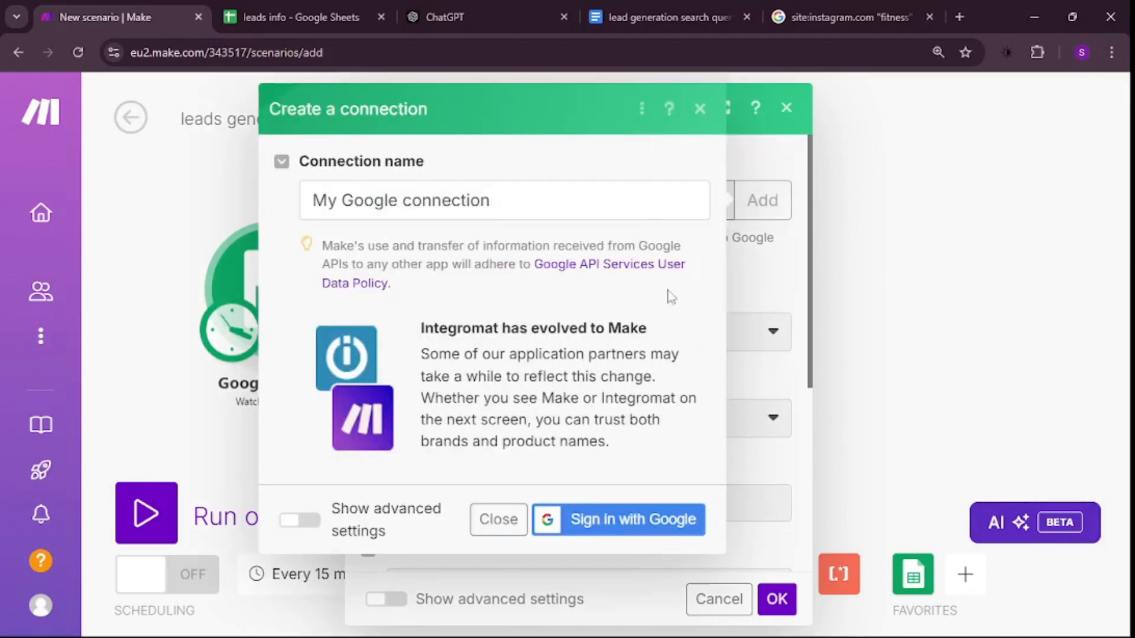
click(700, 109)
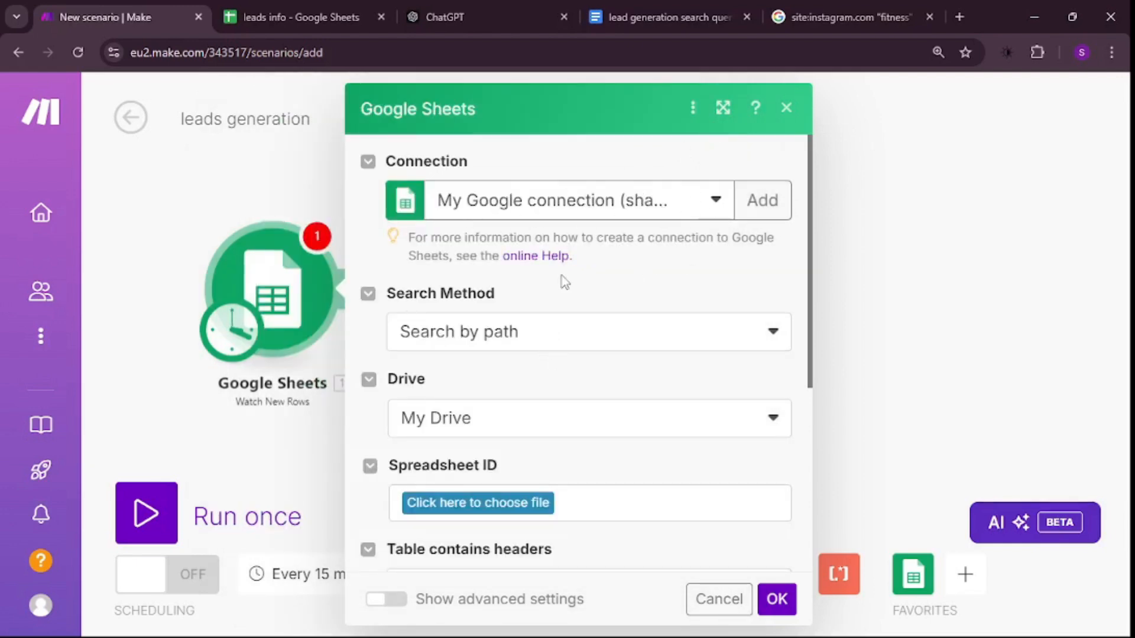
- Choose the leads info file from My Drive as the trigger's spreadsheet, with the search method set to Search by path
click(522, 325)
scroll(518, 304, down, 1)
click(713, 308)
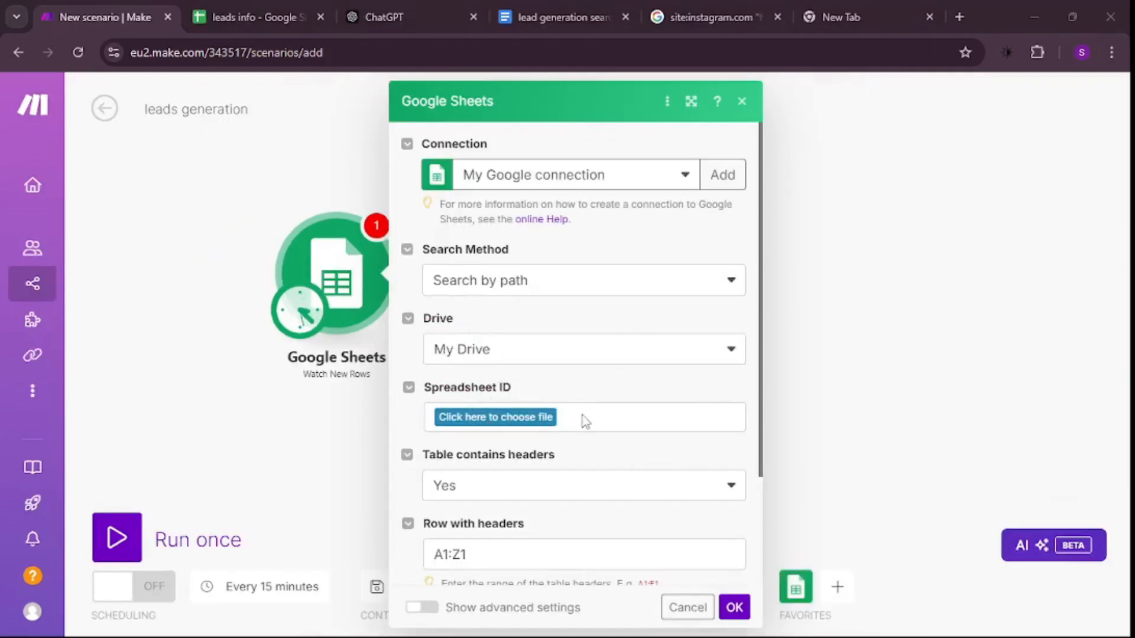
click(515, 416)
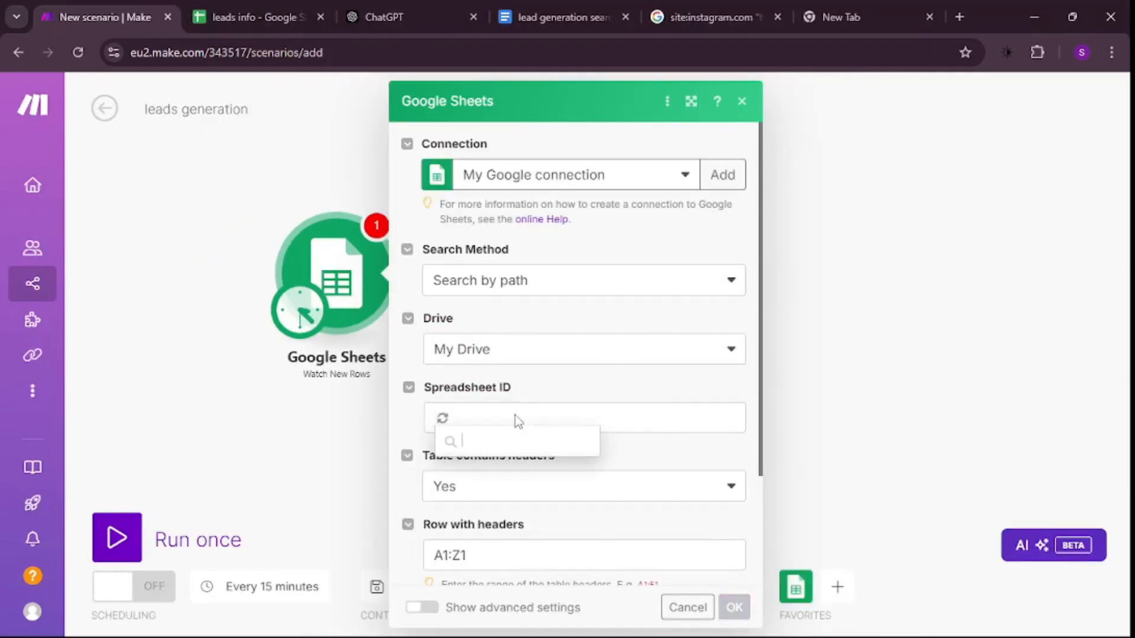
text(lead)
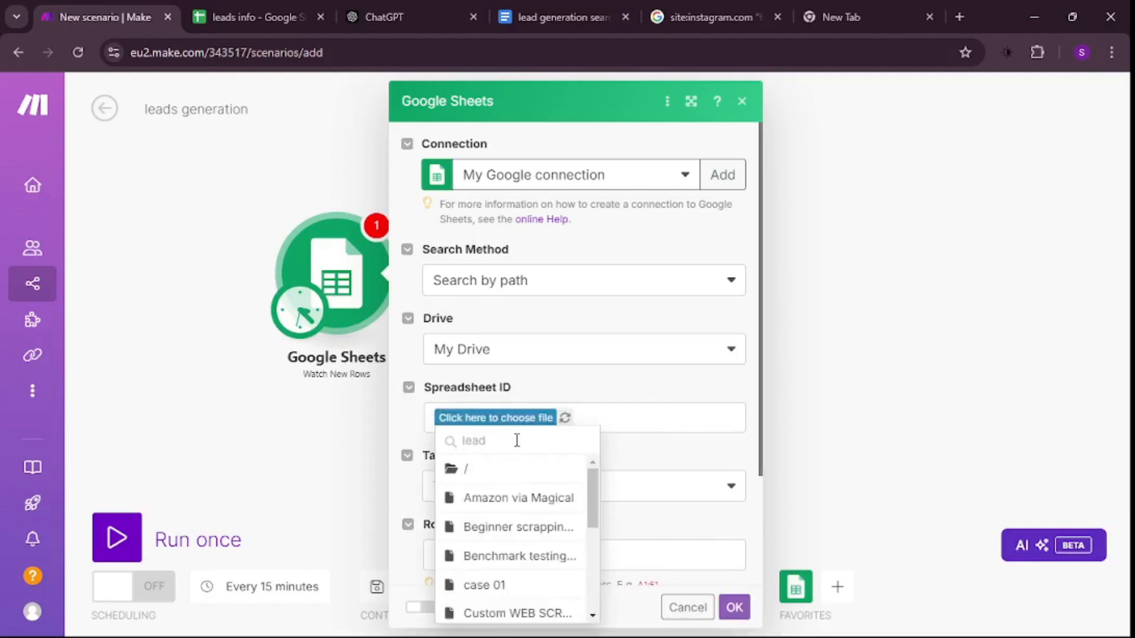
scroll(518, 443, down, 6)
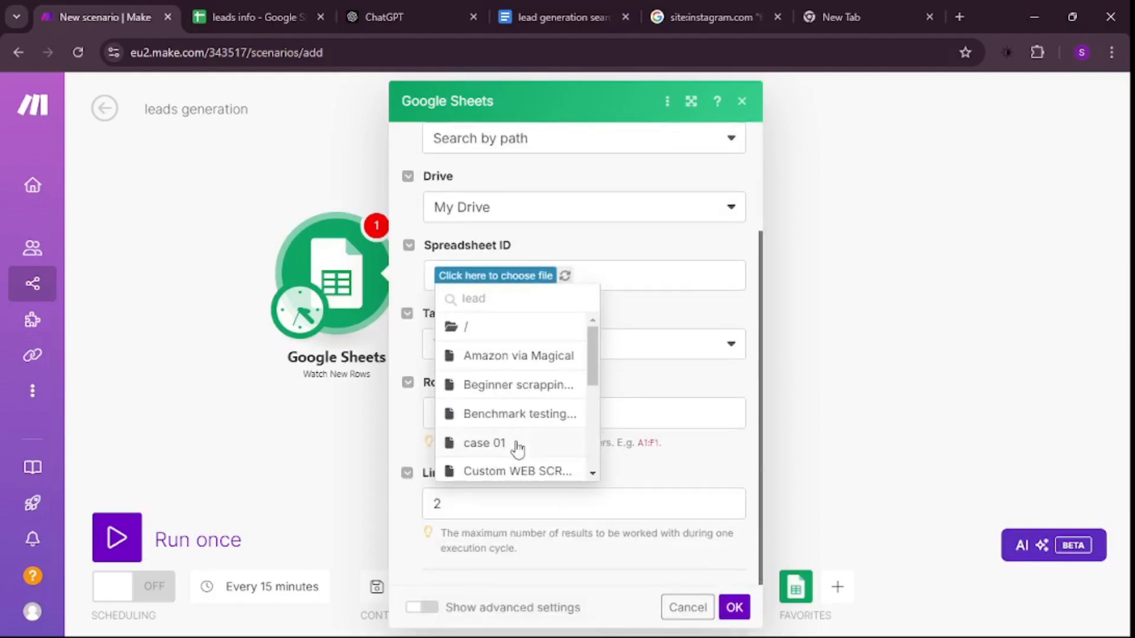
click(511, 363)
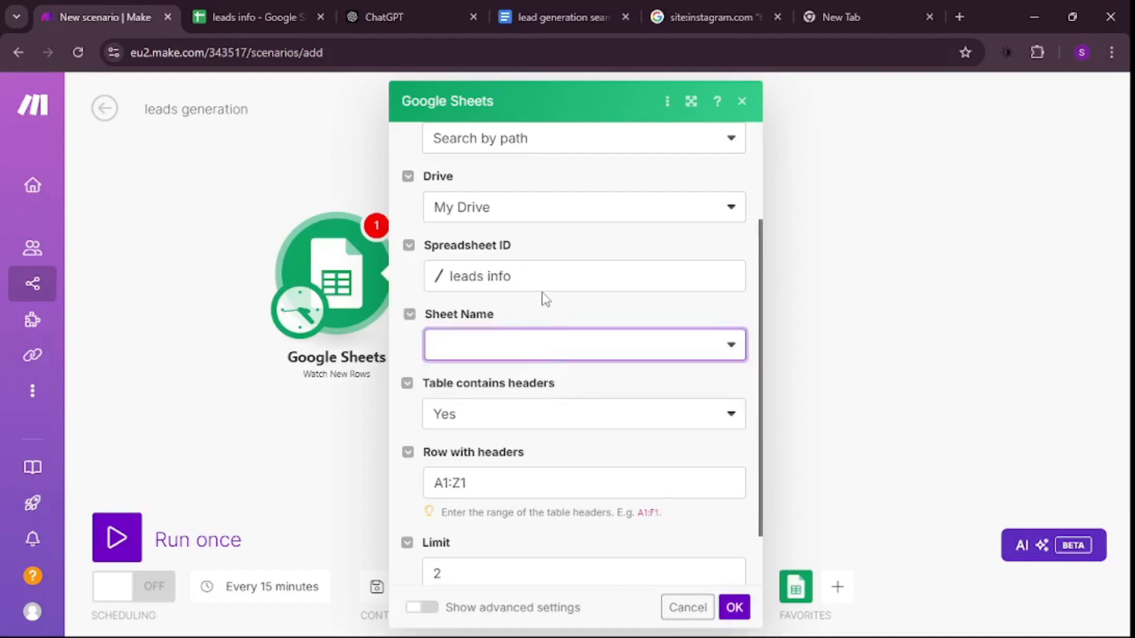
- Set the trigger's sheet name to Sheet1 and its limit to 1, and confirm the module settings
click(491, 351)
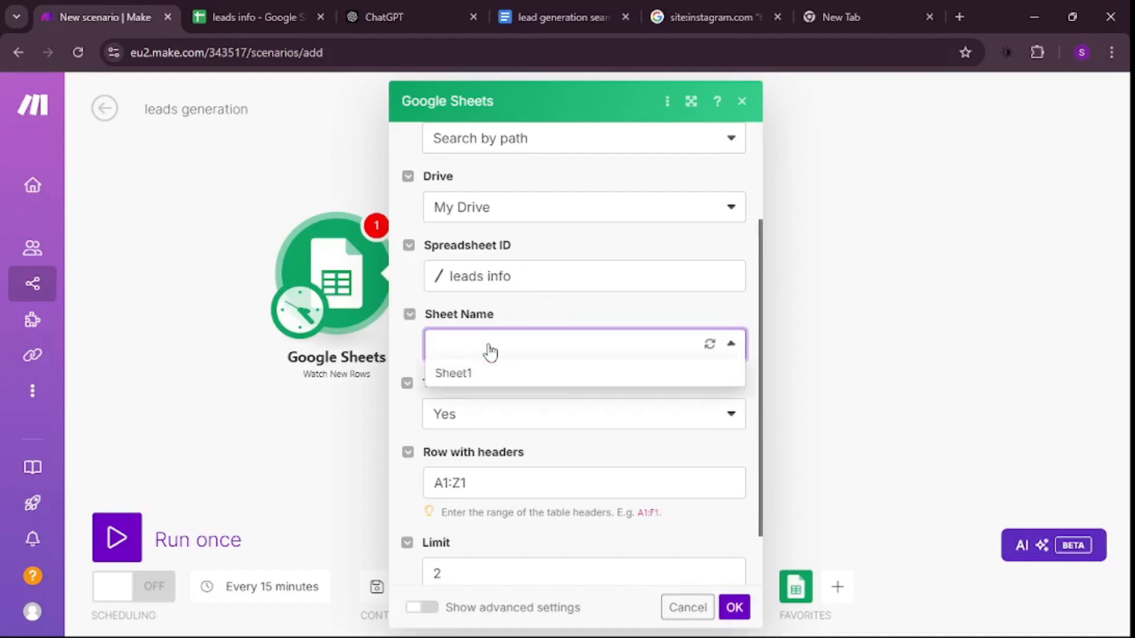
click(460, 379)
scroll(471, 398, down, 1)
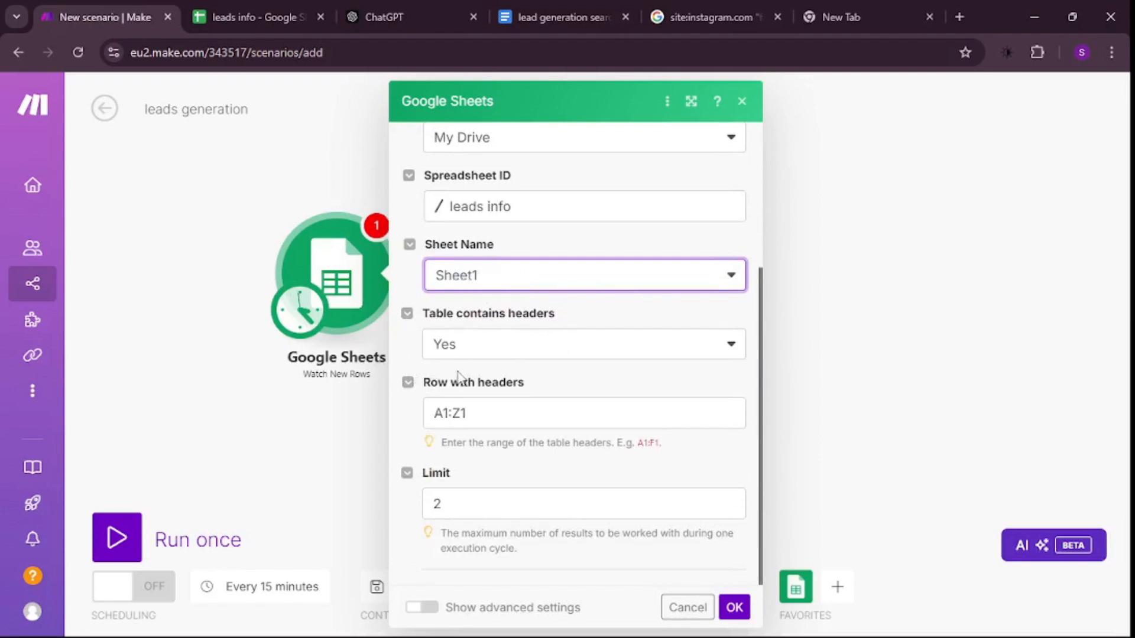
click(462, 507)
key(BackSpace)
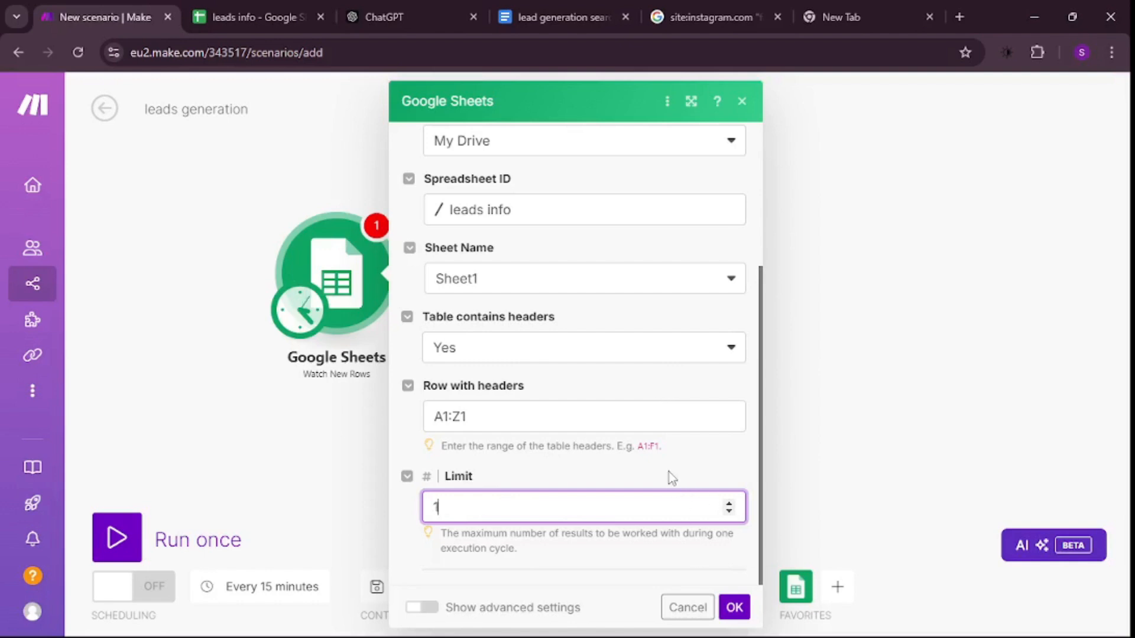
click(734, 608)
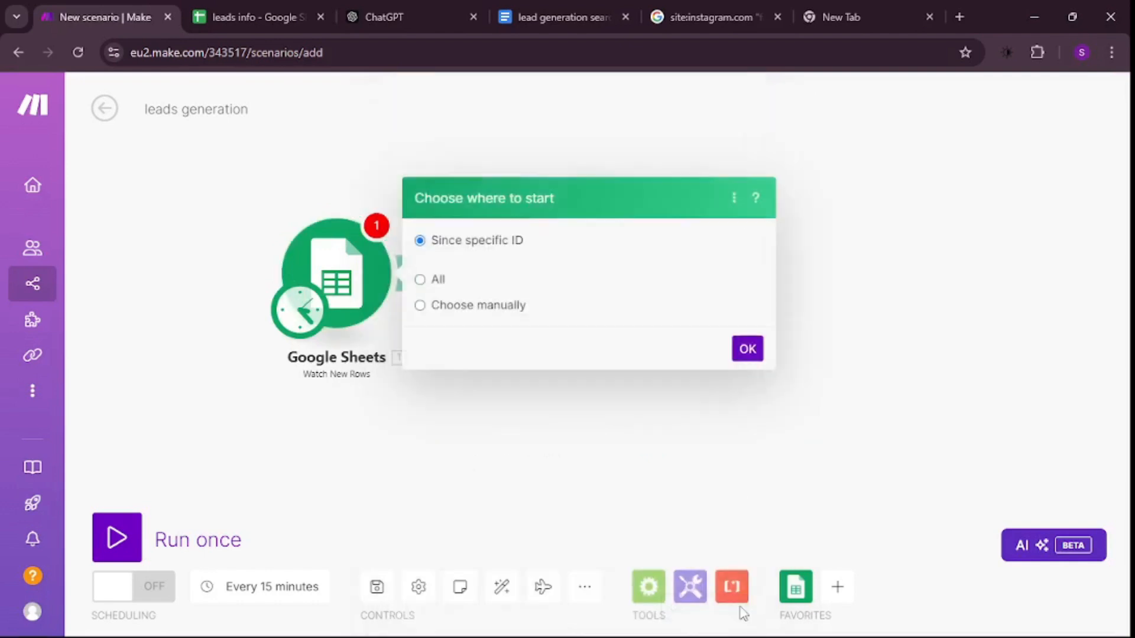
click(628, 497)
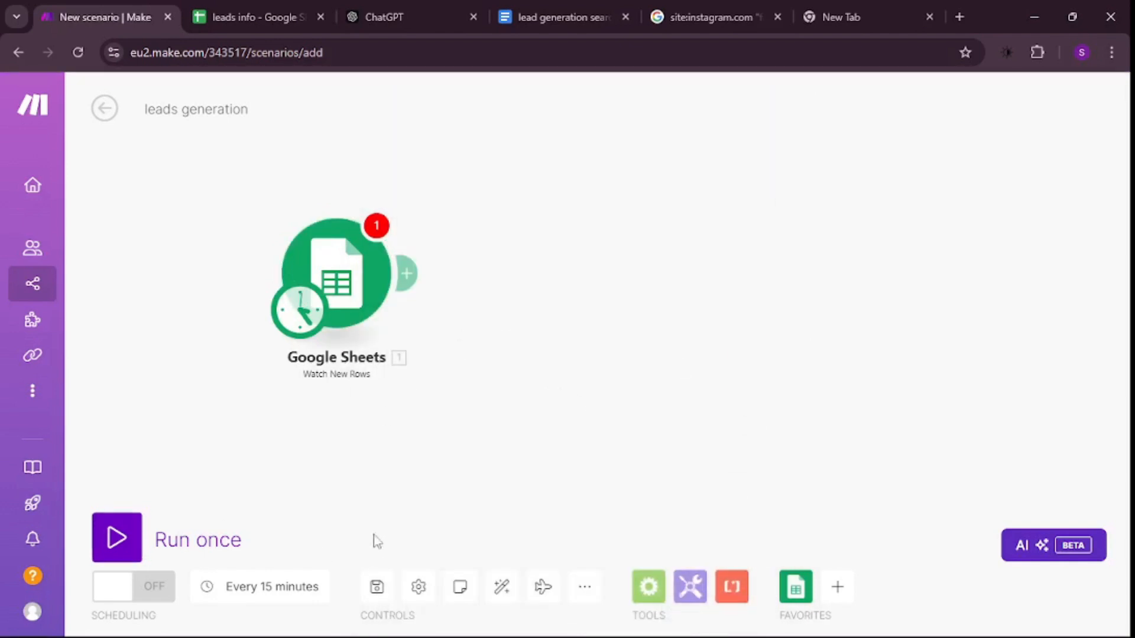
- Schedule the scenario to run at regular intervals of 30 minutes
click(281, 588)
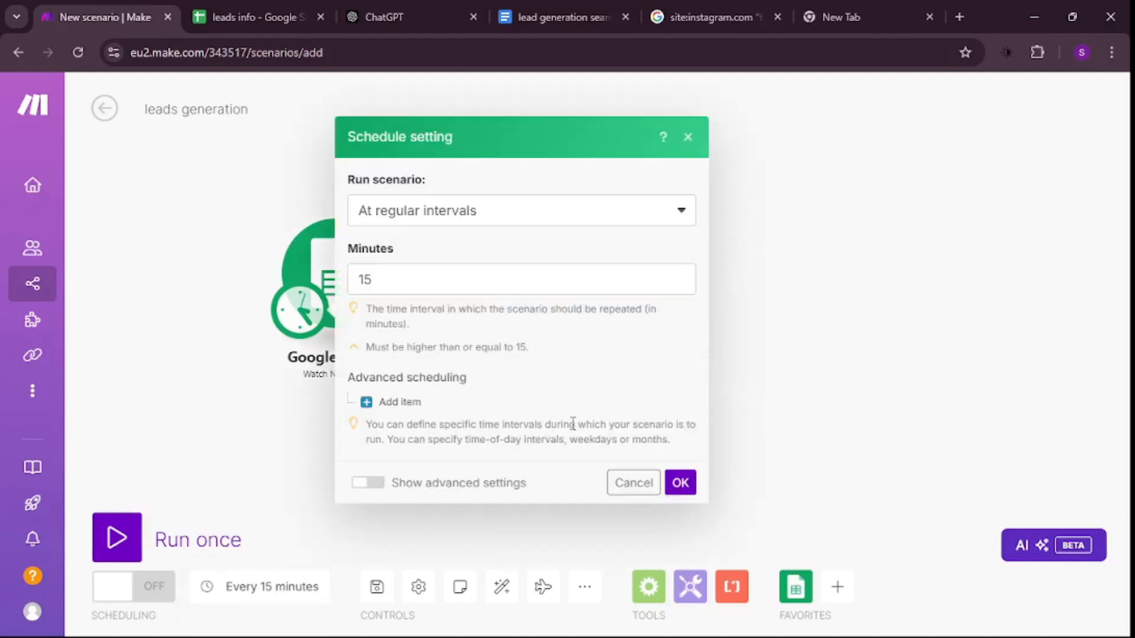
click(417, 293)
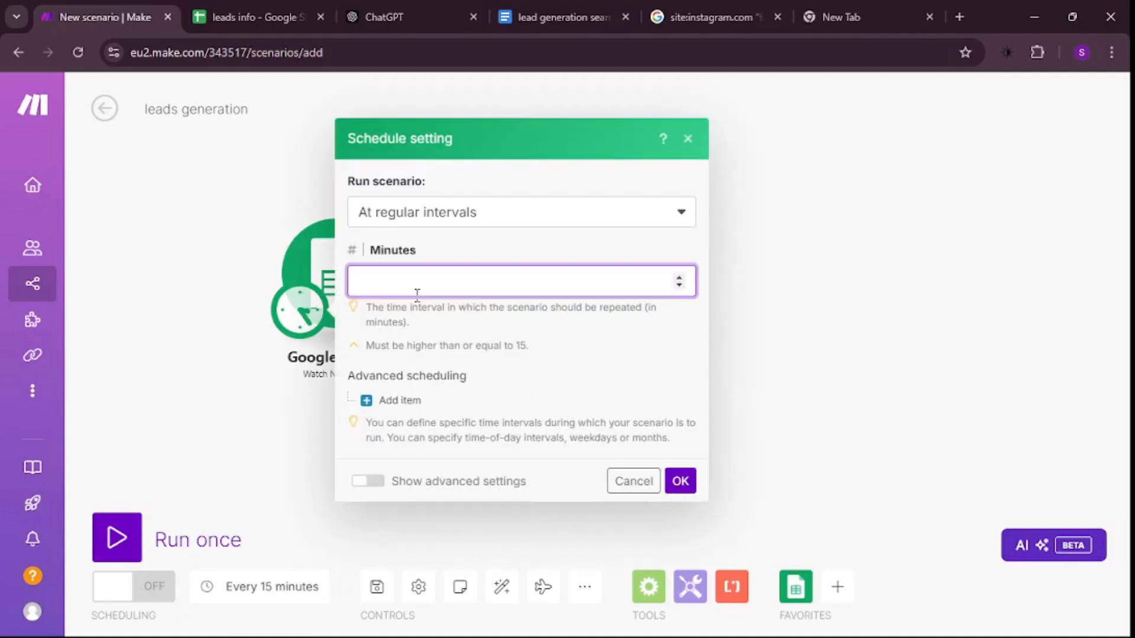
text(30)
click(680, 480)
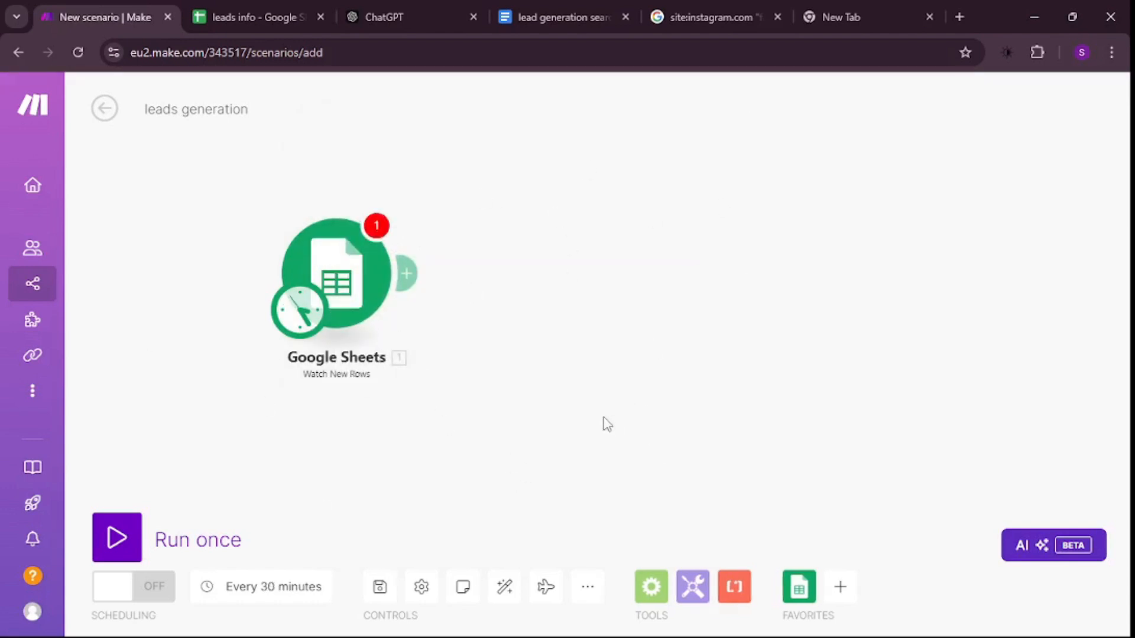
- Add a Gmail Send an Email module after the Google Sheets trigger
click(840, 587)
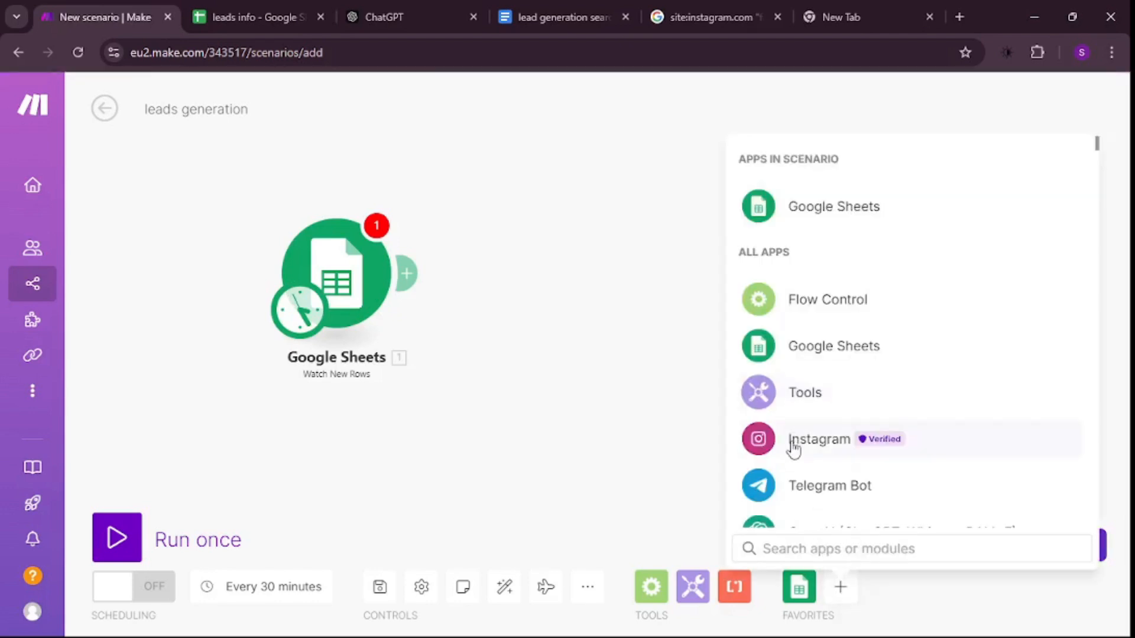
text(gmail)
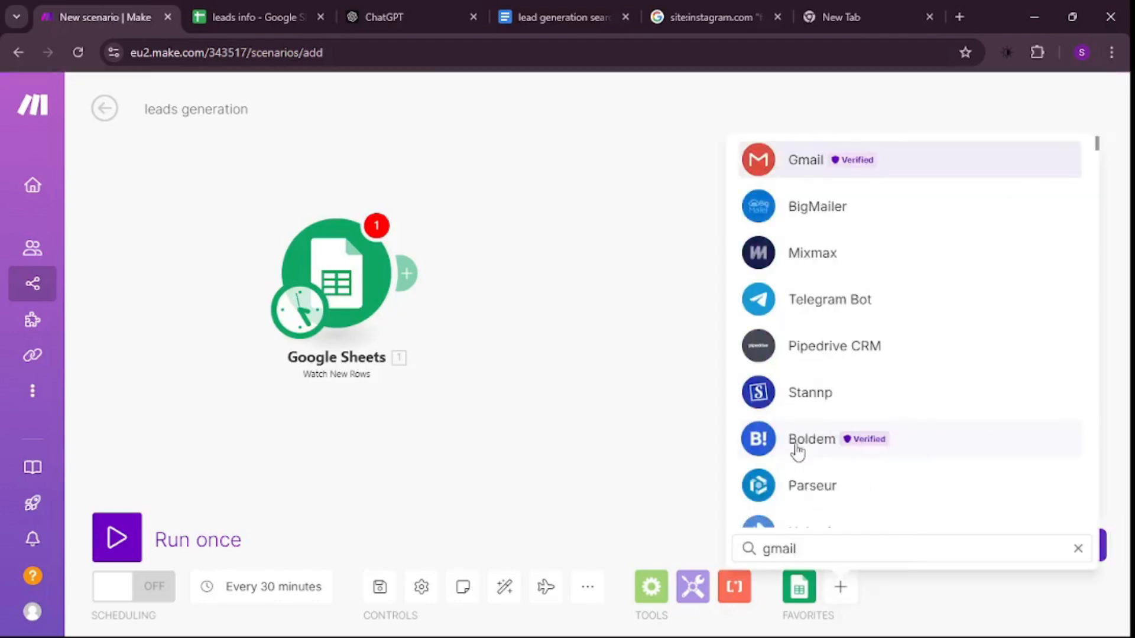
click(857, 161)
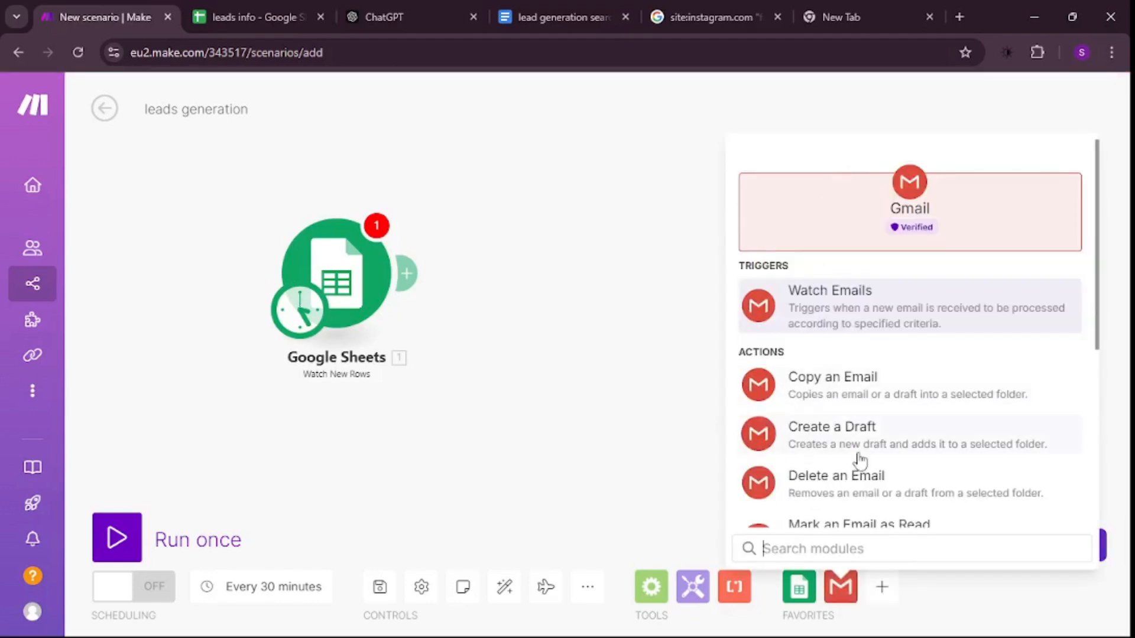
text(send)
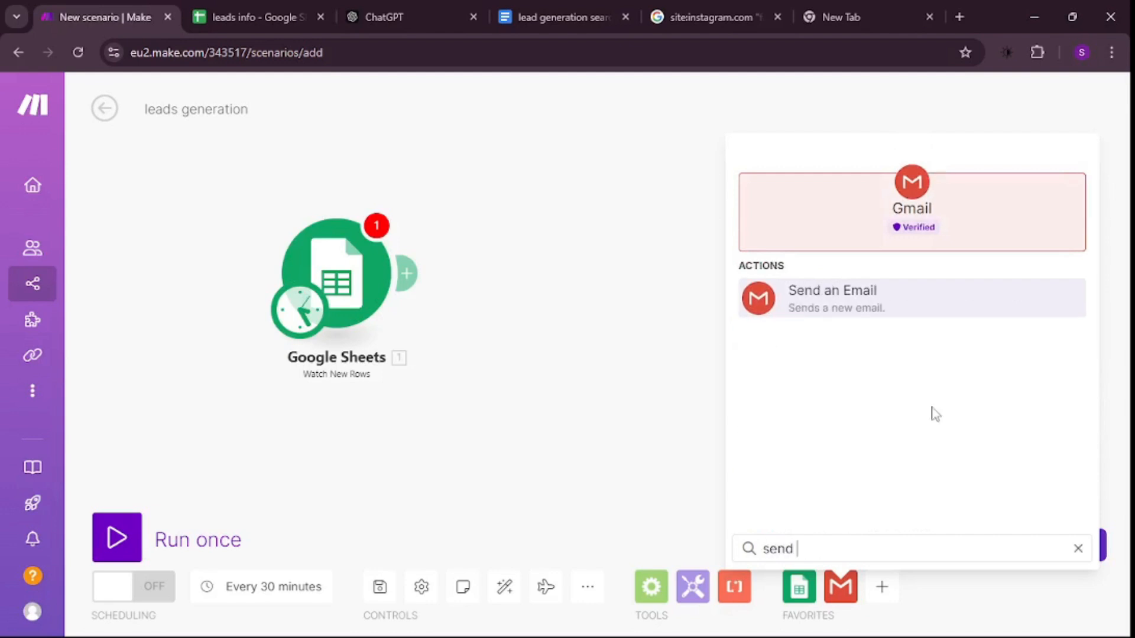
click(852, 302)
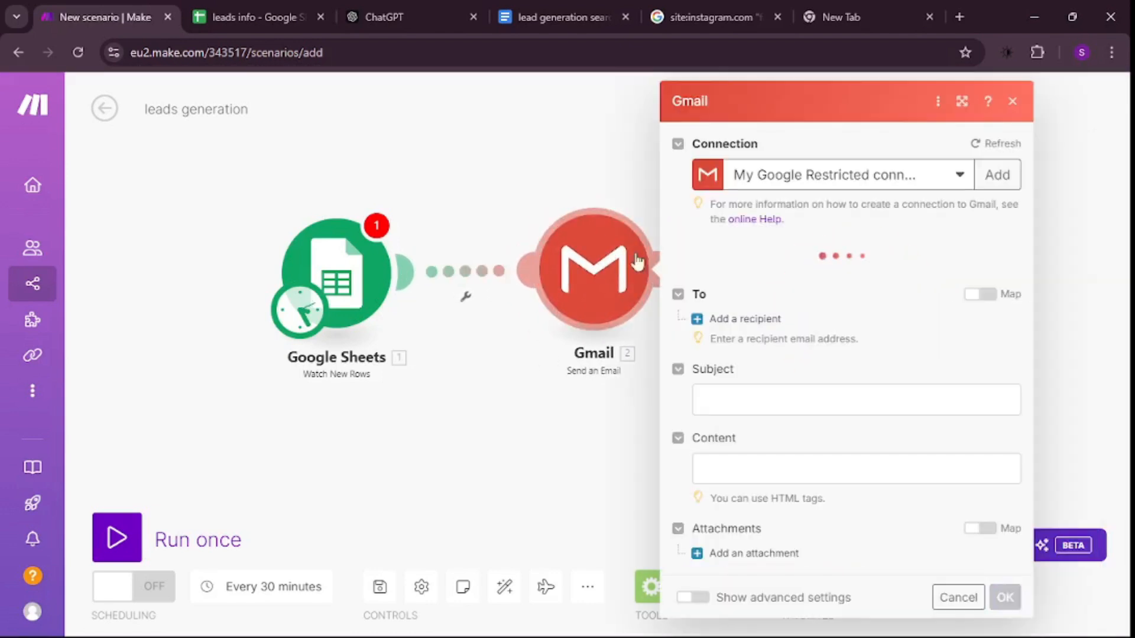
- Map the email's recipient to Email (B) and set its subject to "Opportunity for" followed by Company (C)
click(1007, 176)
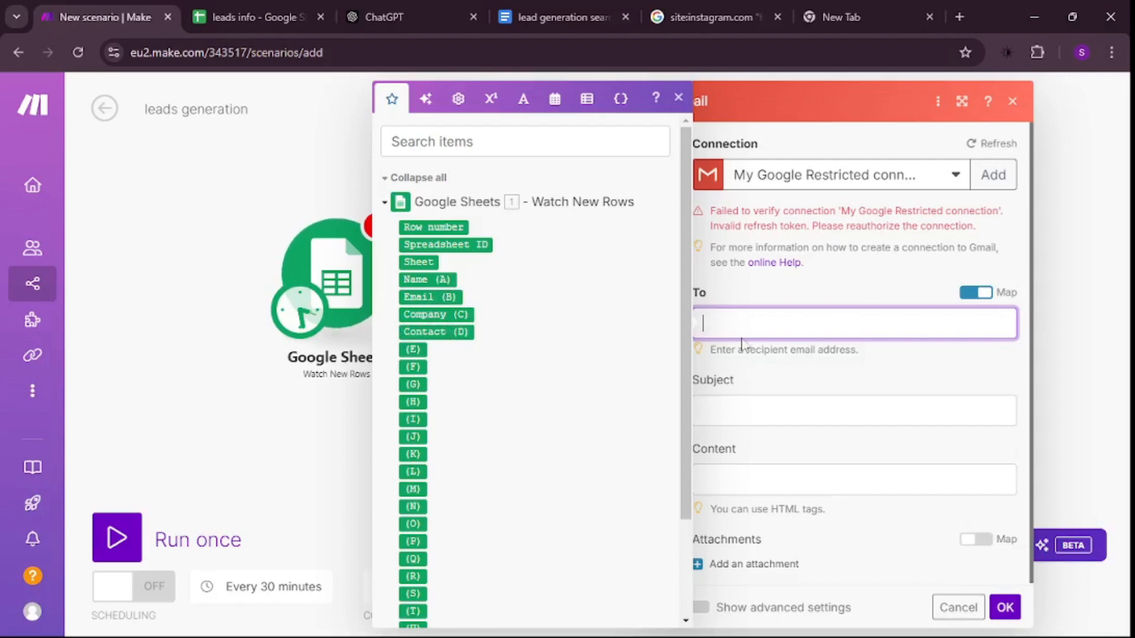
click(430, 297)
click(733, 411)
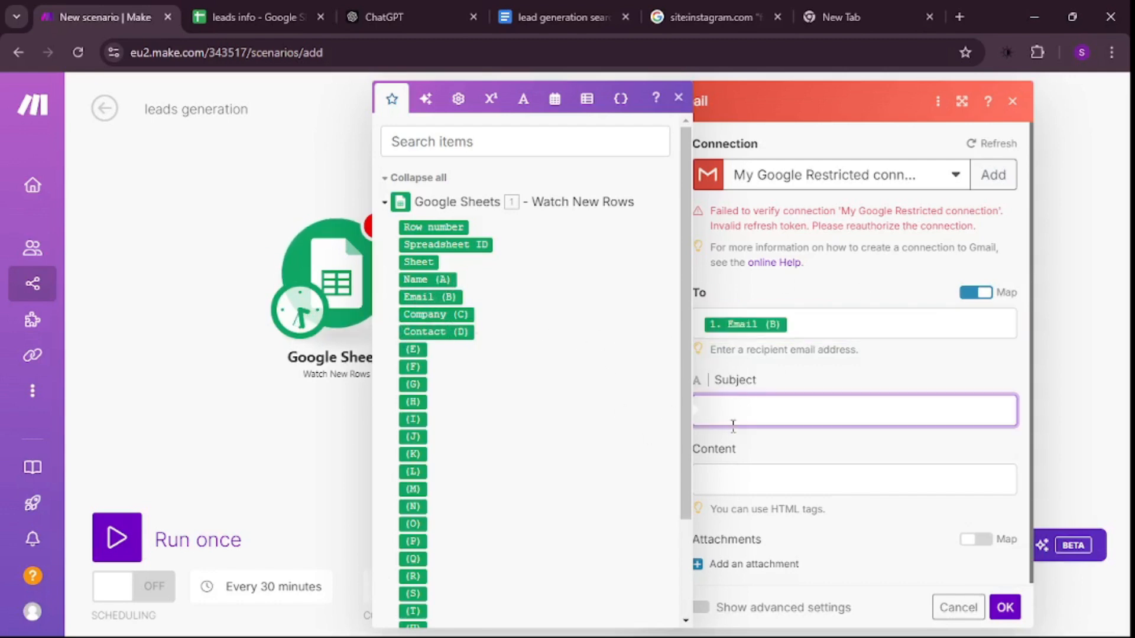
text(Opportunity f)
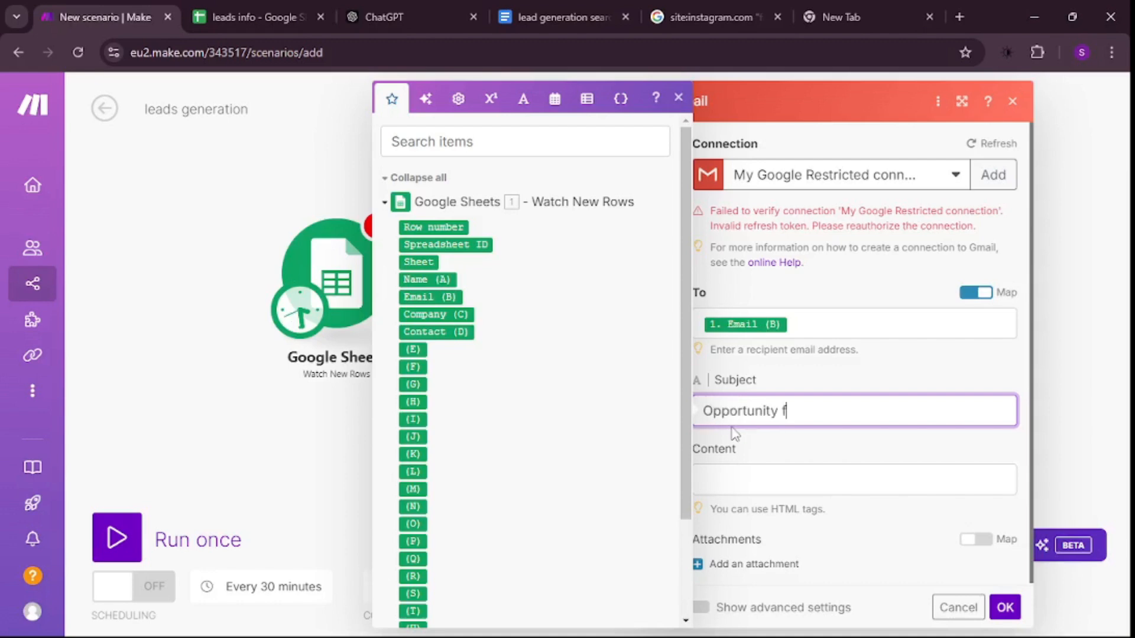
text(or)
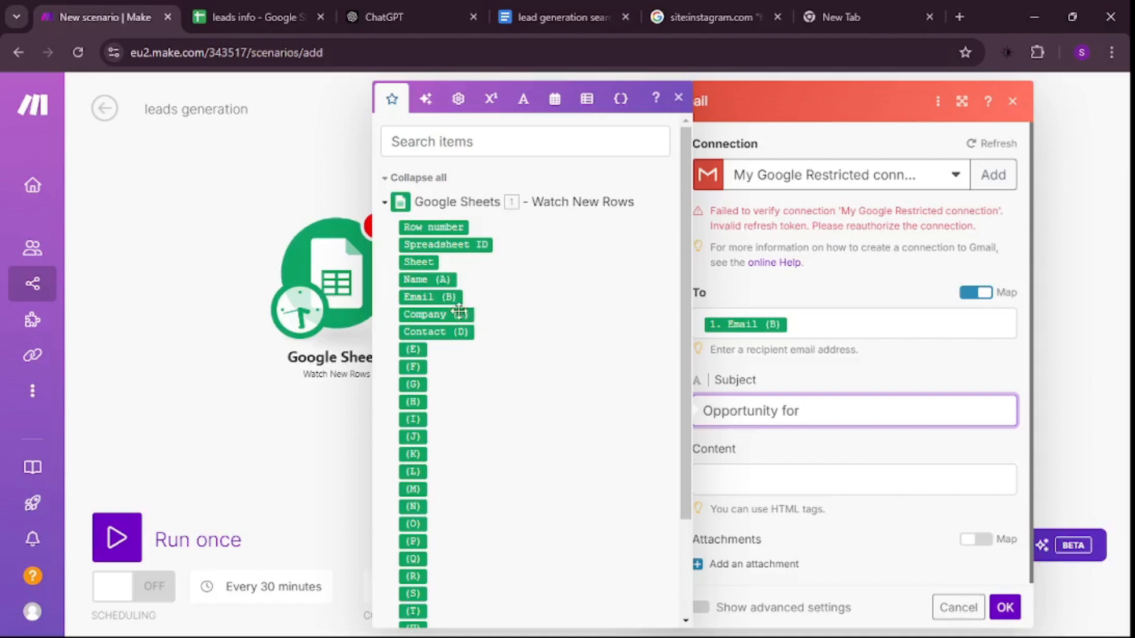
click(437, 315)
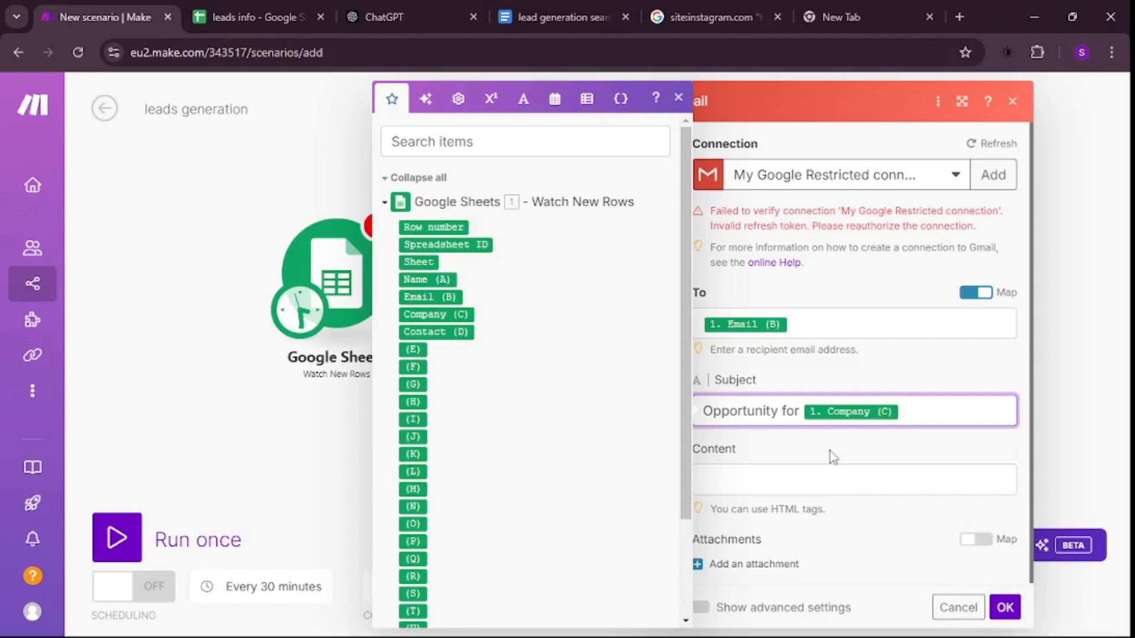
- Paste the pitch text as the email content, replacing the trainer's name placeholder with Name (A) and the signature placeholder with the sender's name
click(792, 480)
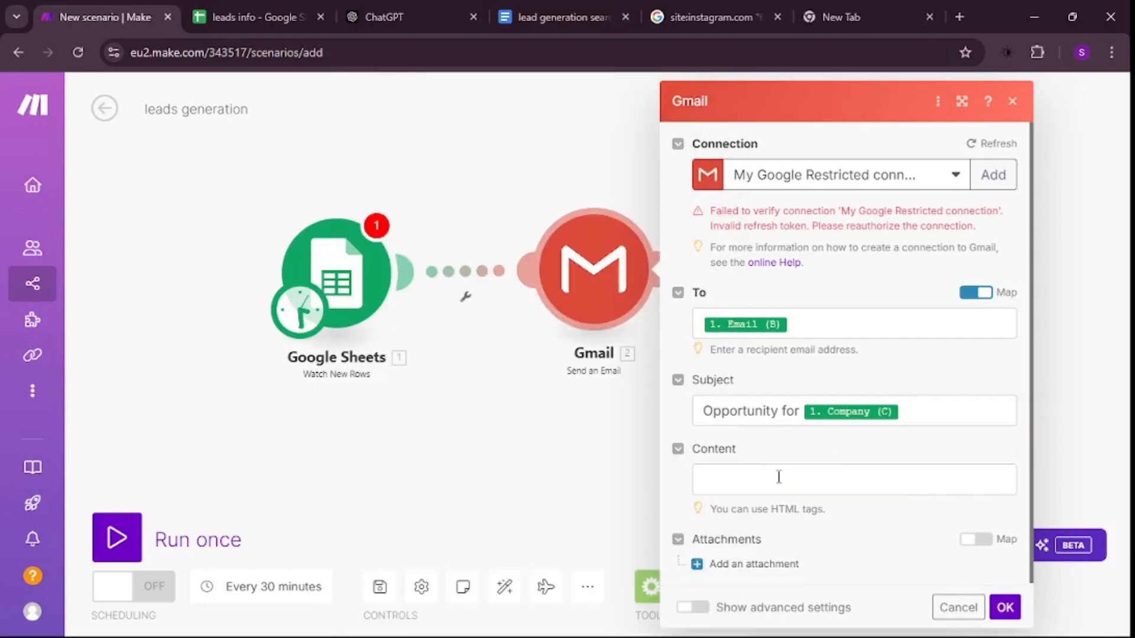
scroll(821, 424, down, 1)
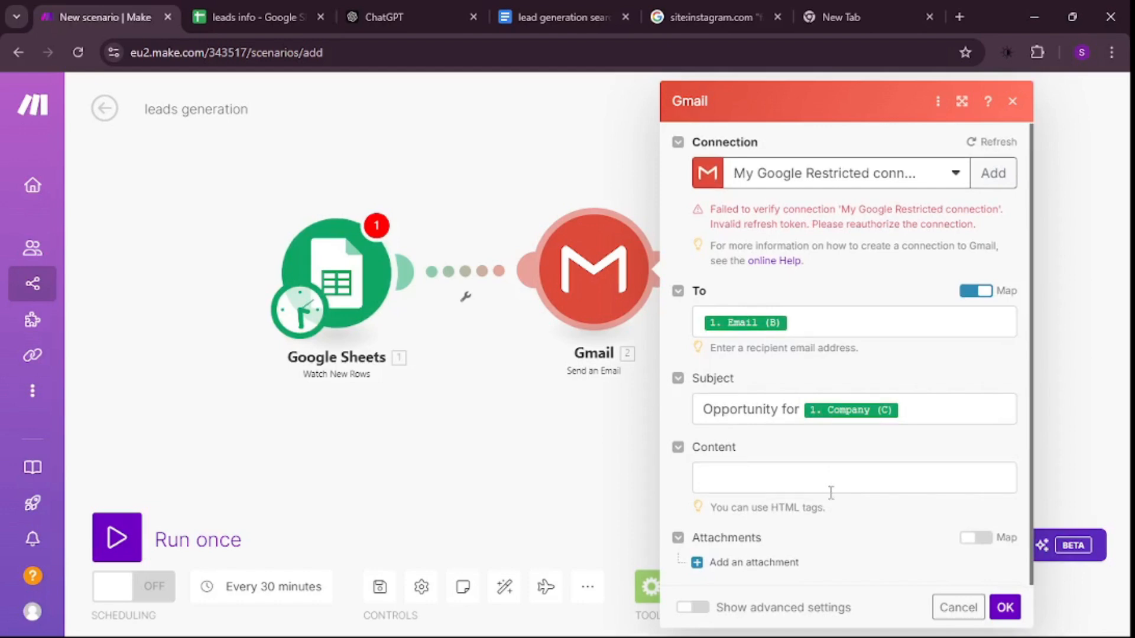
text(Hi [Trainer's Name],I hope you're doing well! I specialize in helping fitness professionals like you grow their brand and increase sales through targeted digital marketing strategies. Let’s work together to expand your online presence, attract more clients, and take your fitness business to the next level!Best regards,[Your Name])
key(ctrl+minus)
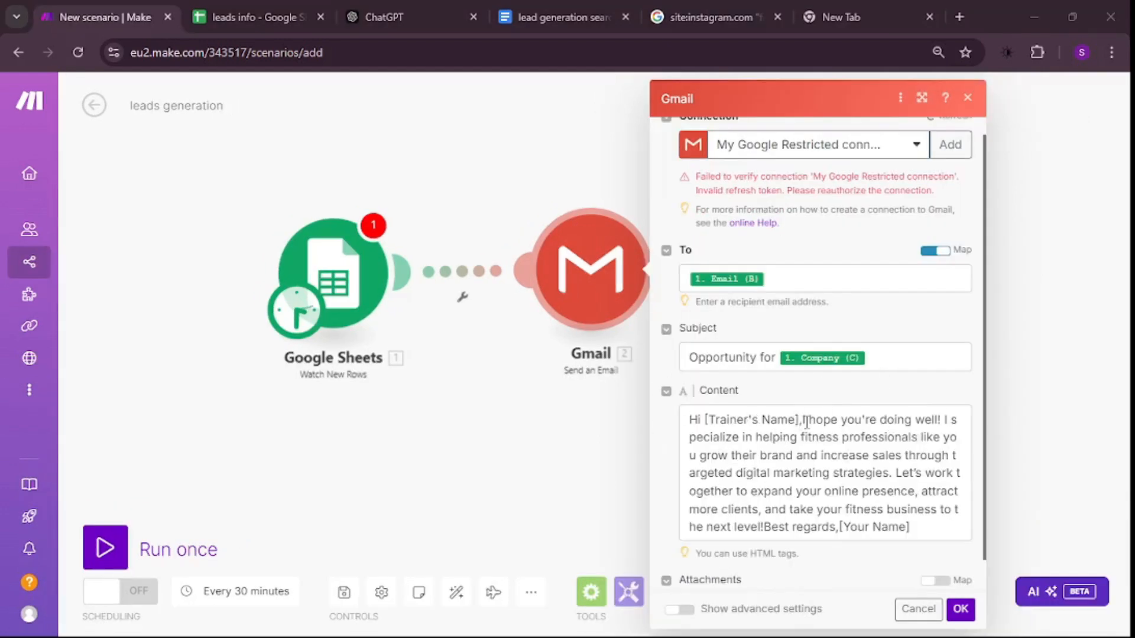
drag(800, 420, 704, 419)
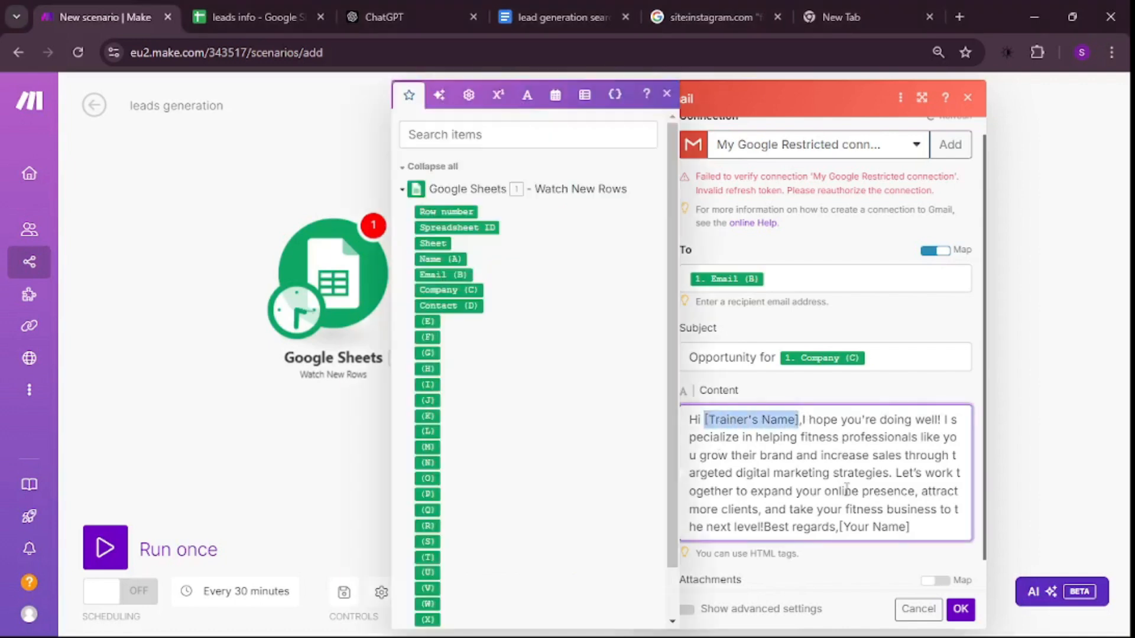
click(449, 259)
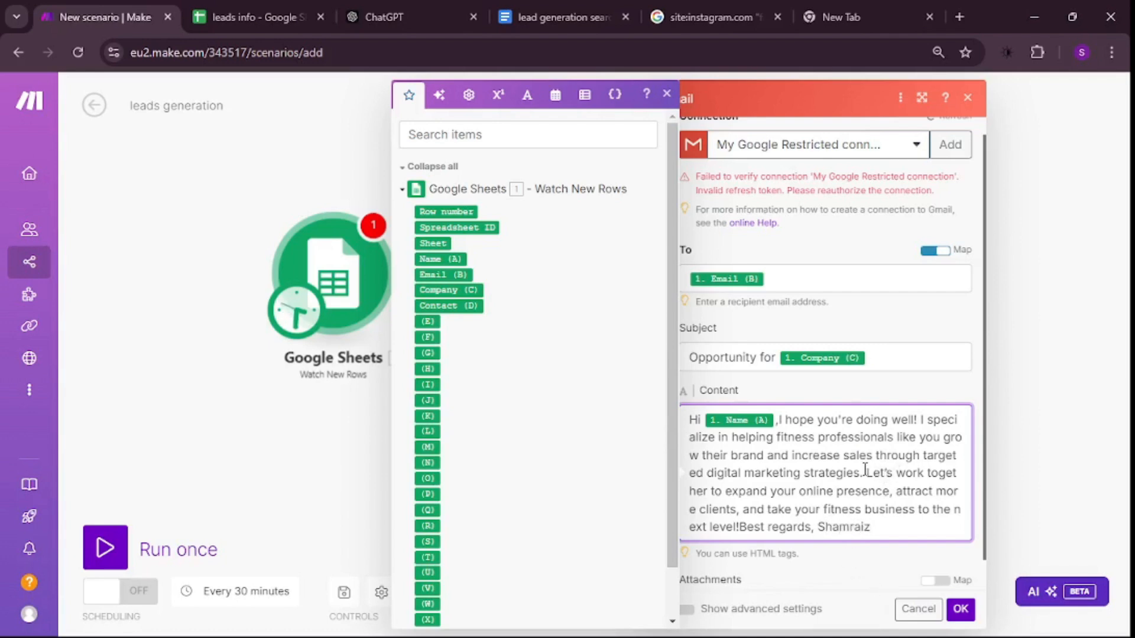
click(993, 352)
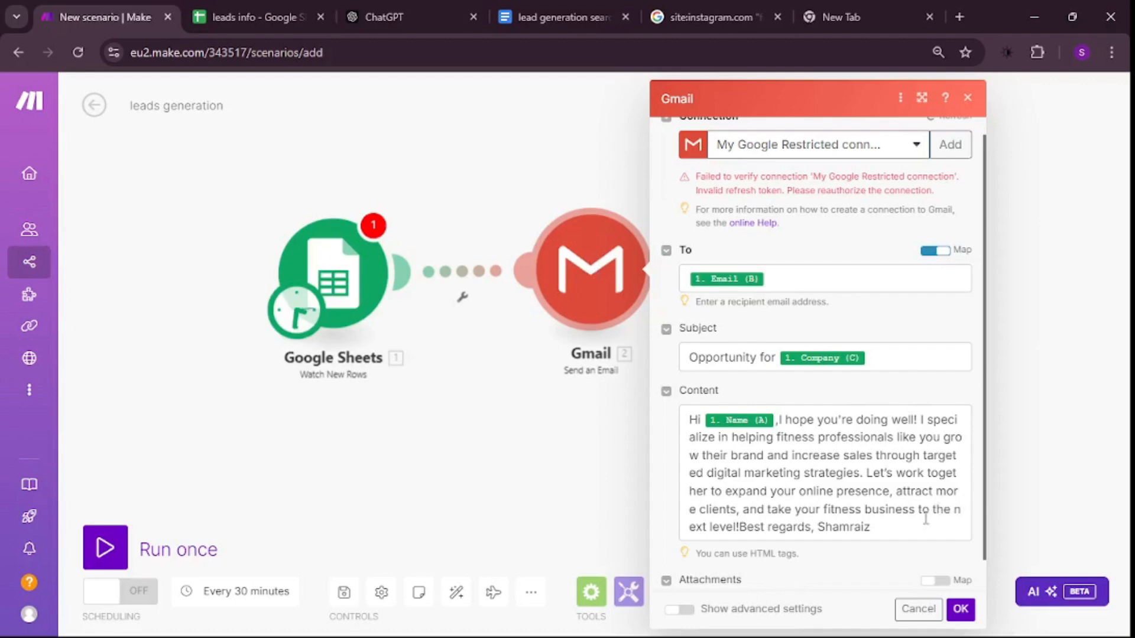
- Confirm the Gmail module's settings and save the leads generation scenario
scroll(874, 470, down, 1)
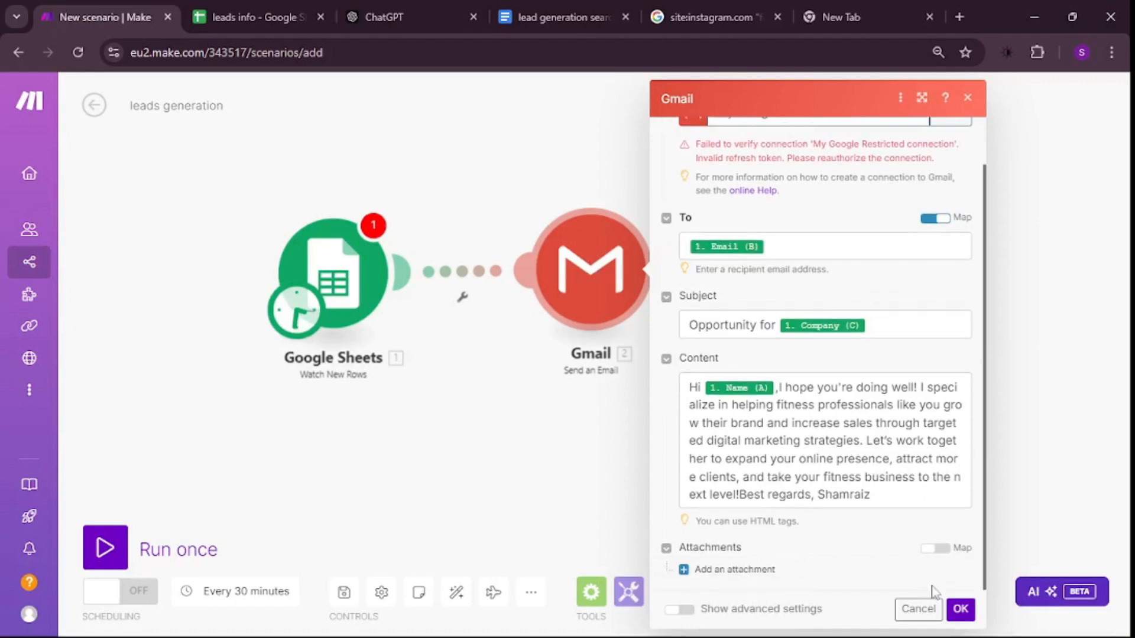
click(960, 610)
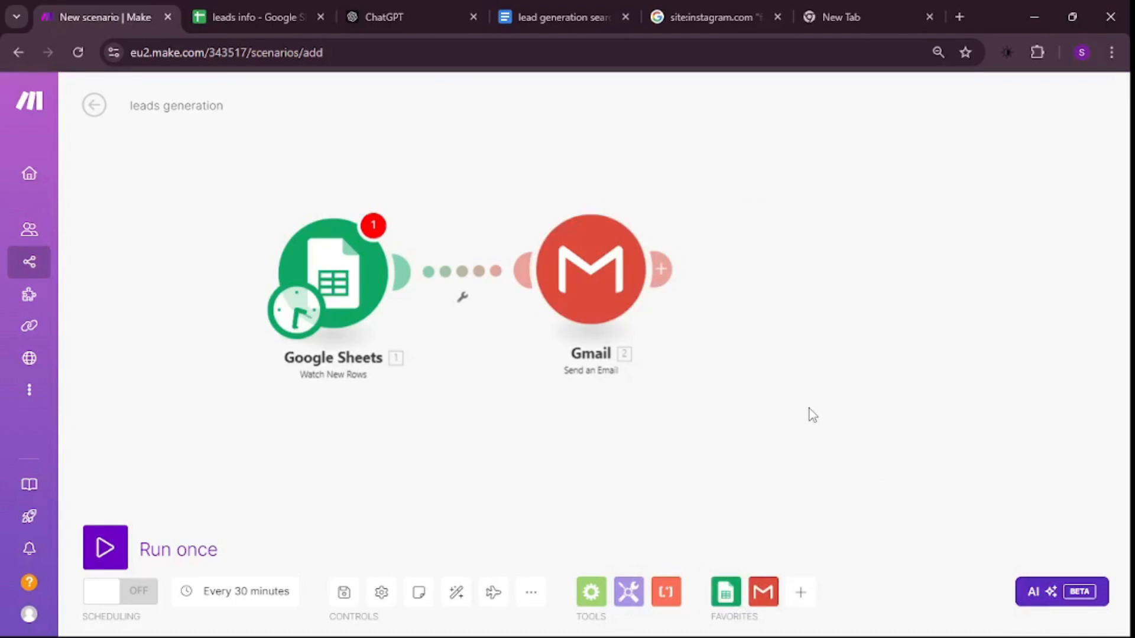
key(ctrl+0)
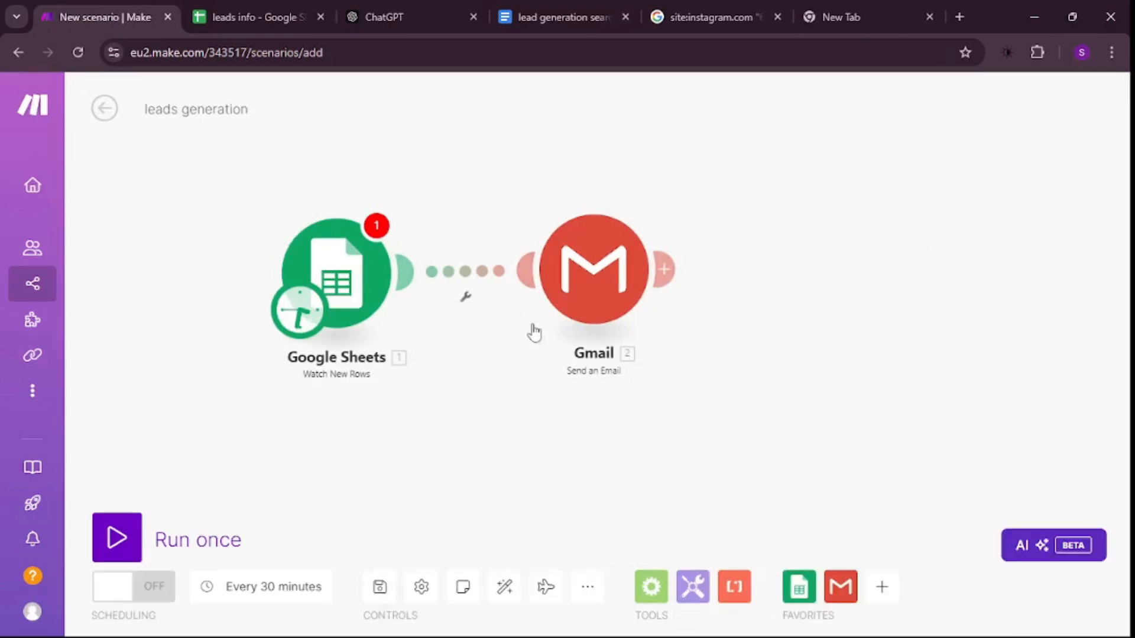
click(380, 594)
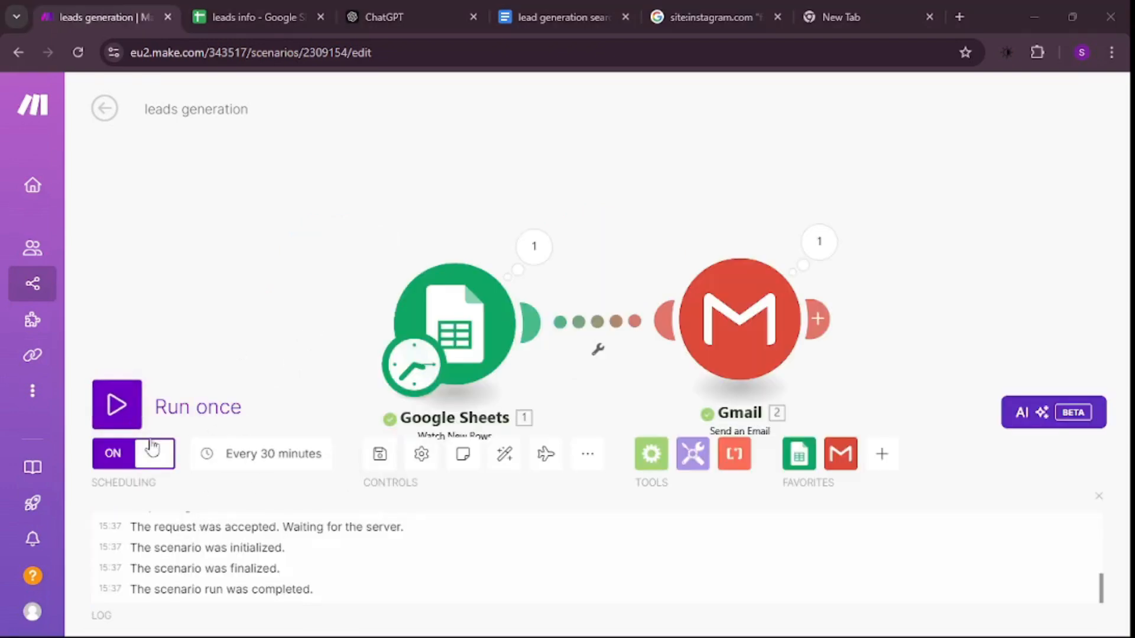
- Inspect the run output of the Google Sheets module and the data passed to the Gmail module
click(534, 246)
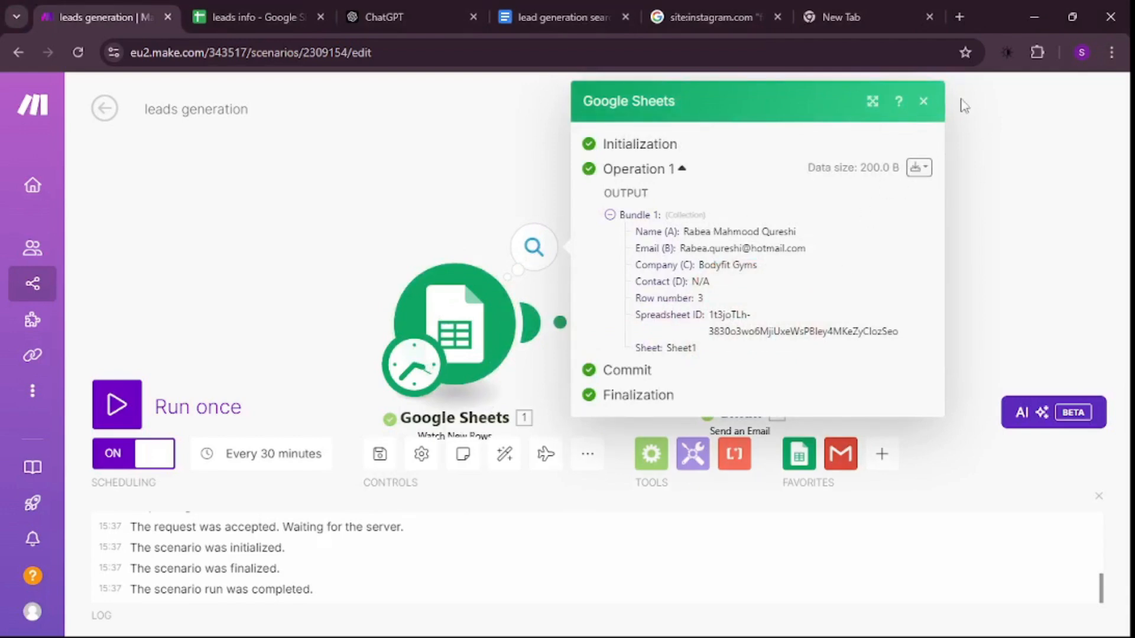
click(923, 101)
click(818, 242)
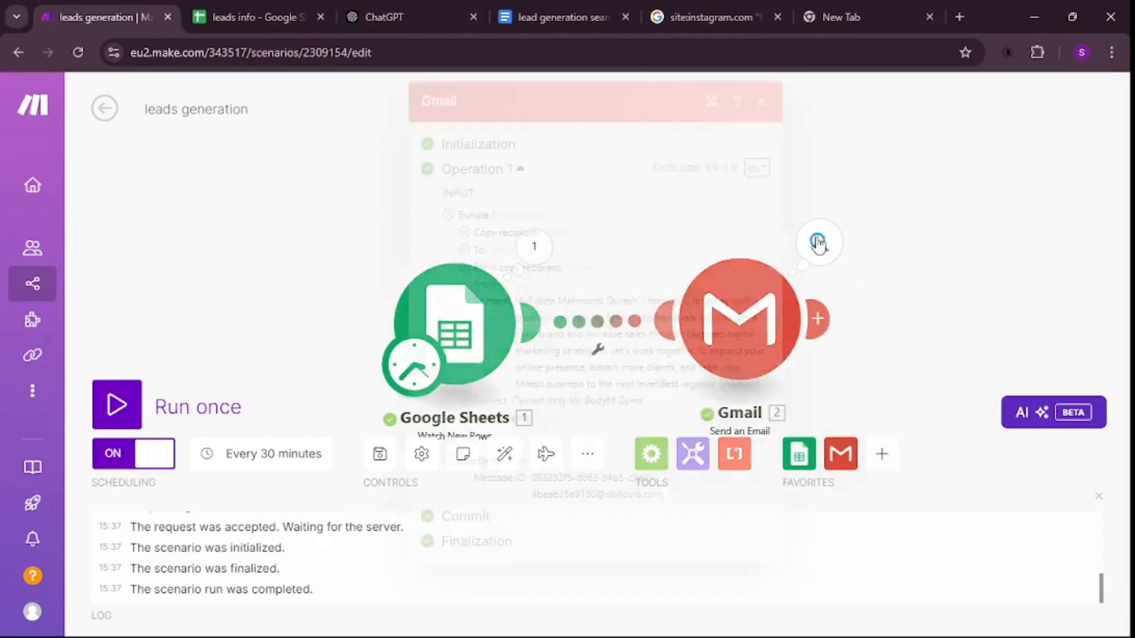
drag(517, 299, 676, 404)
click(916, 221)
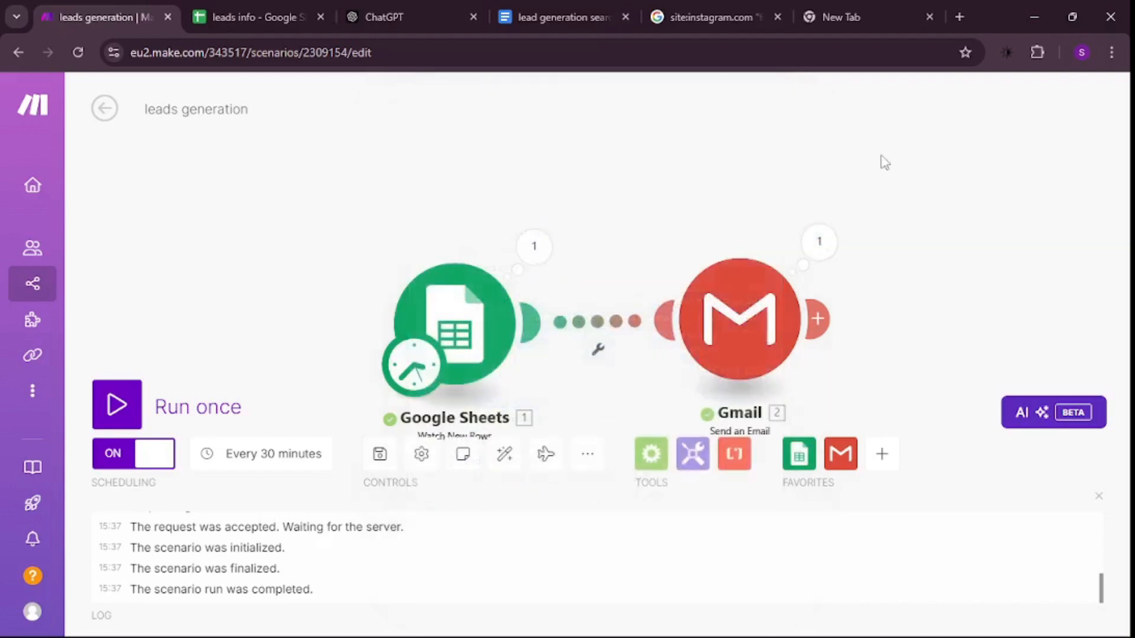
- Switch to Gmail, check the sent "Opportunity for Bodyfit Gyms" email's text, and close Gmail
click(902, 13)
drag(302, 264, 644, 265)
click(677, 289)
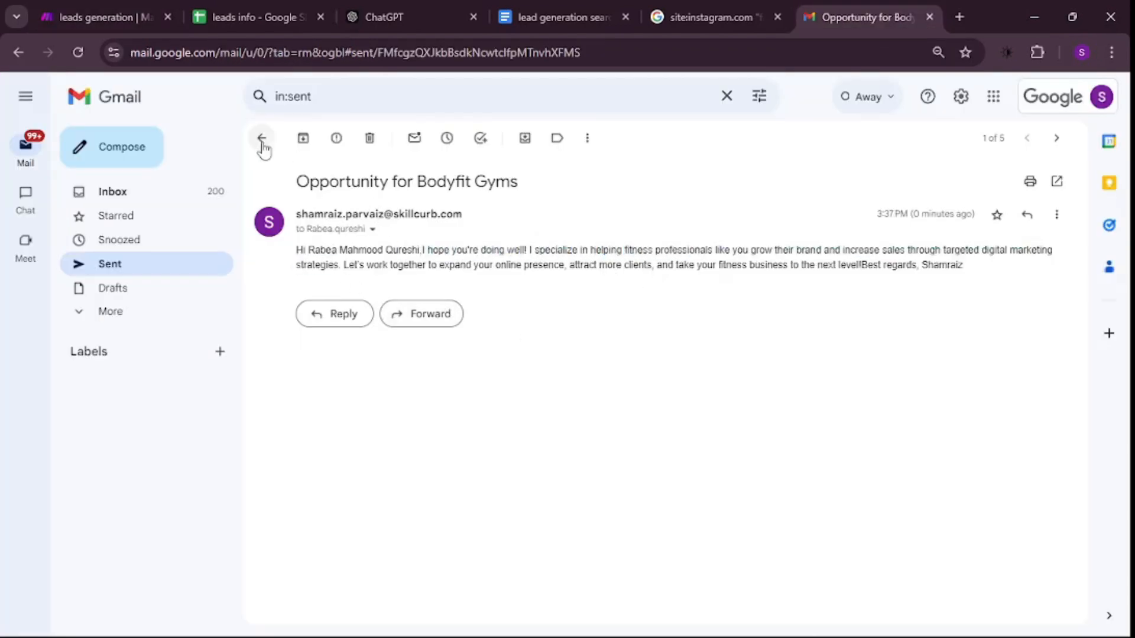
key(ctrl+w)
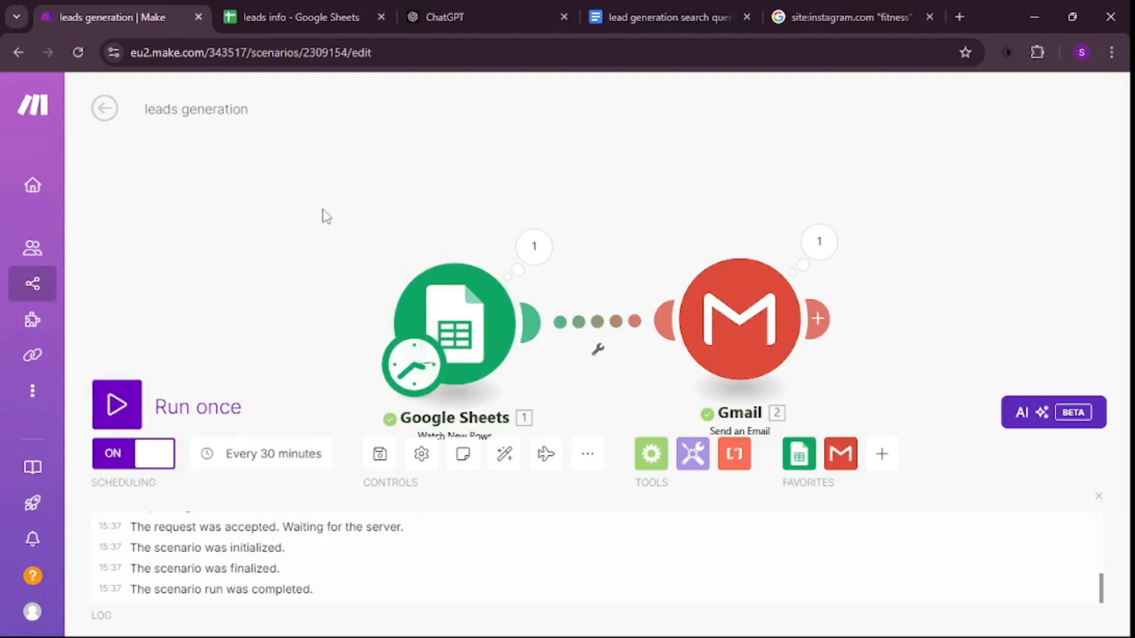
- Review the ChatGPT leads table and pitch email, the Instagram search query in the Google Docs document, and its Google results
click(271, 7)
click(115, 9)
click(491, 16)
scroll(438, 322, up, 2)
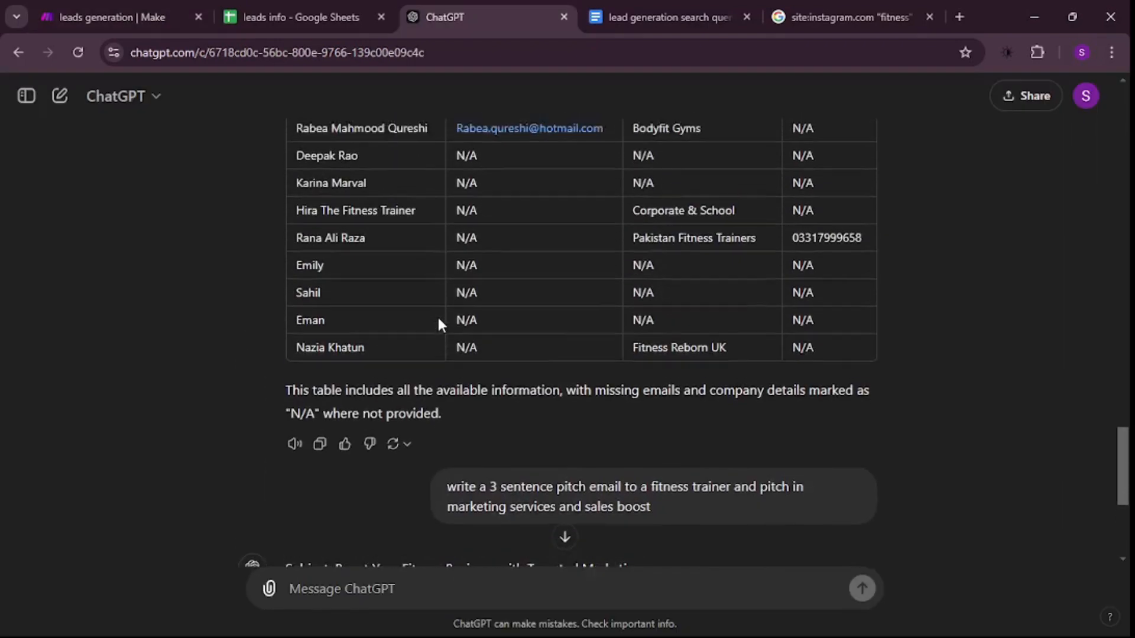
scroll(439, 320, up, 1)
scroll(439, 315, down, 5)
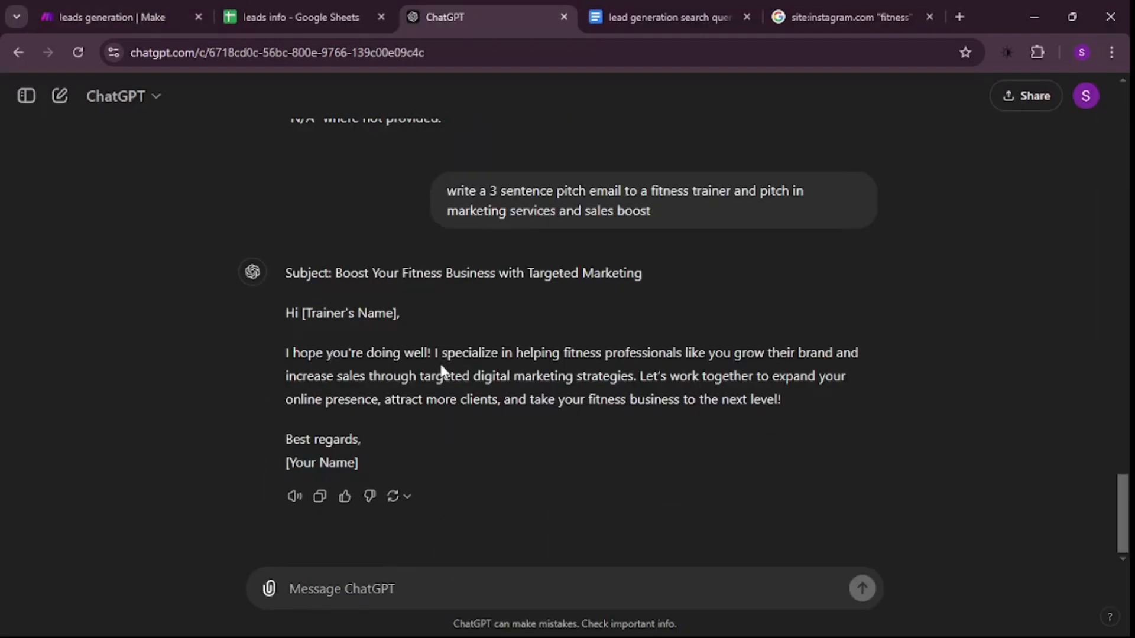
click(616, 3)
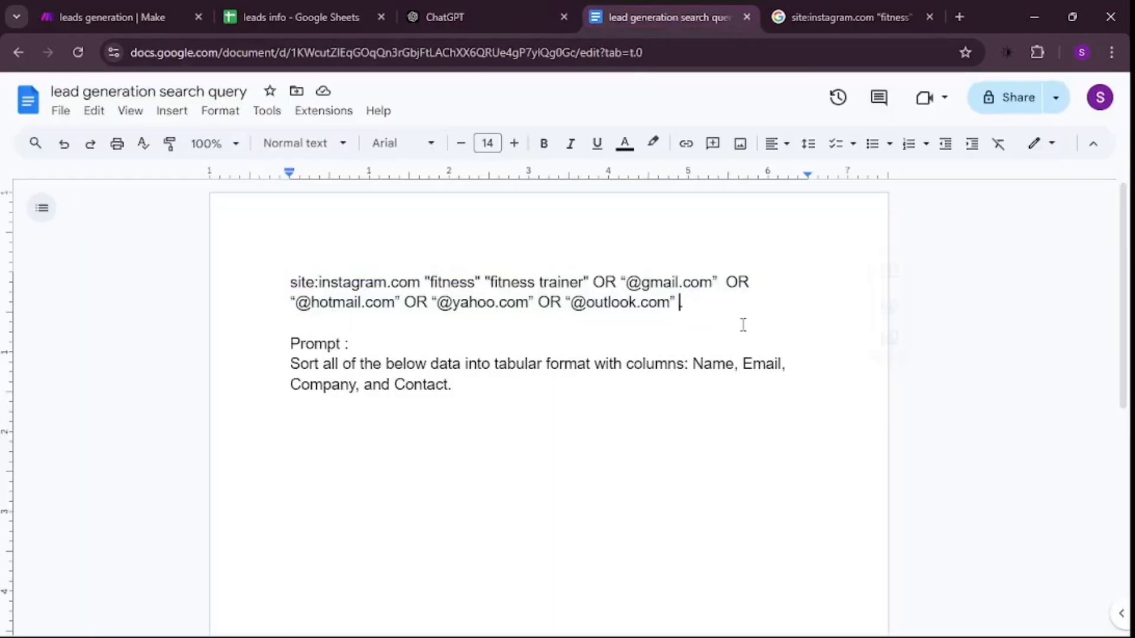
drag(731, 307, 283, 271)
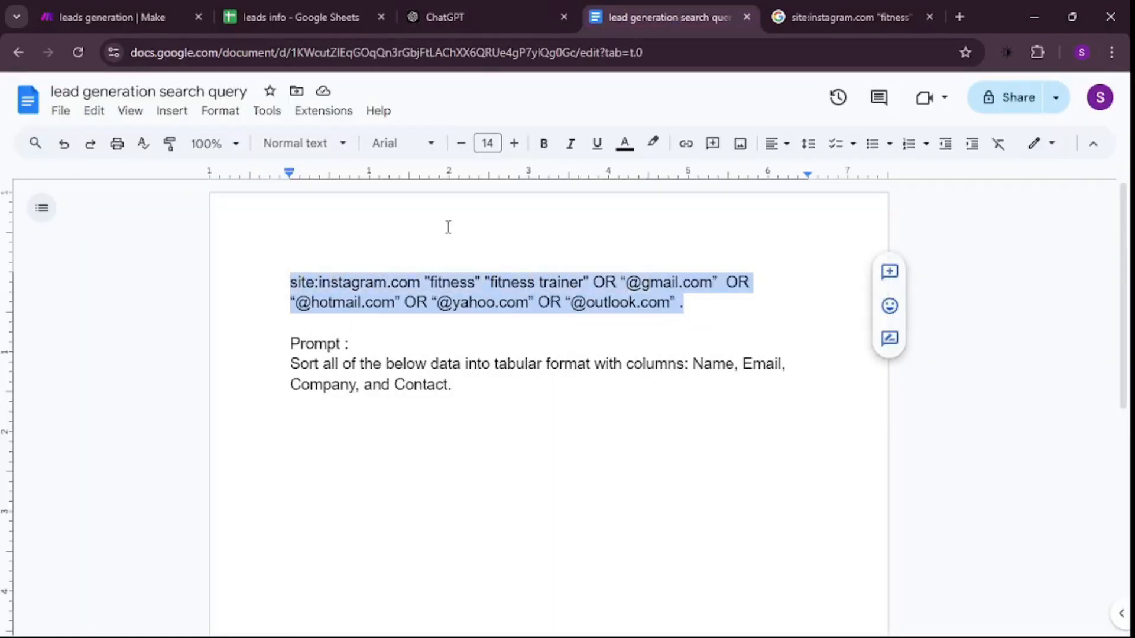
click(851, 17)
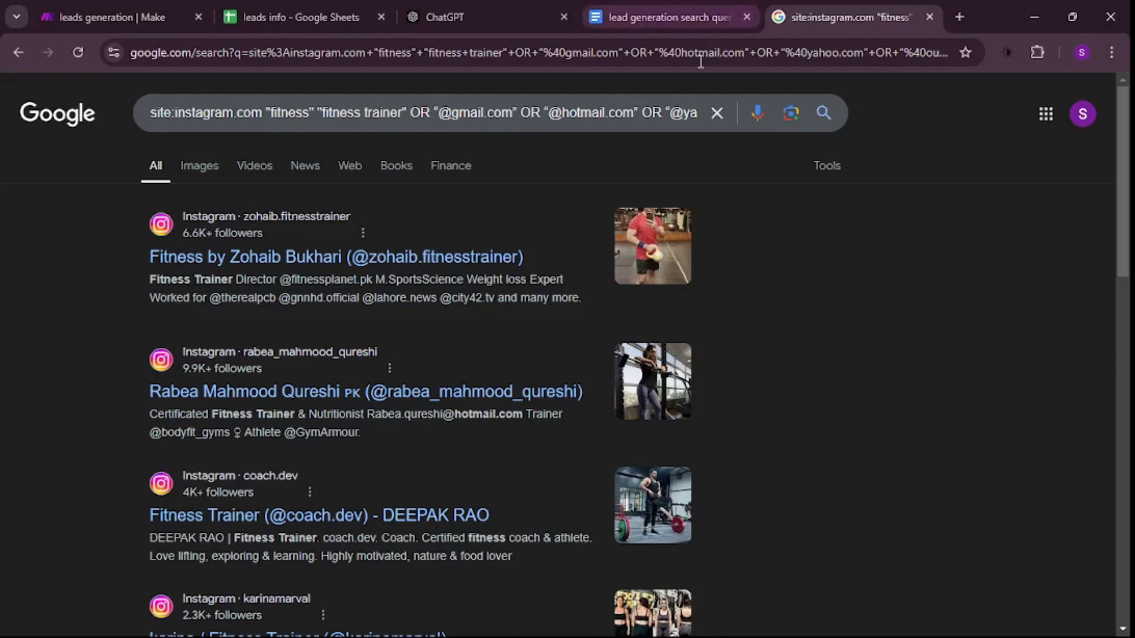
click(633, 7)
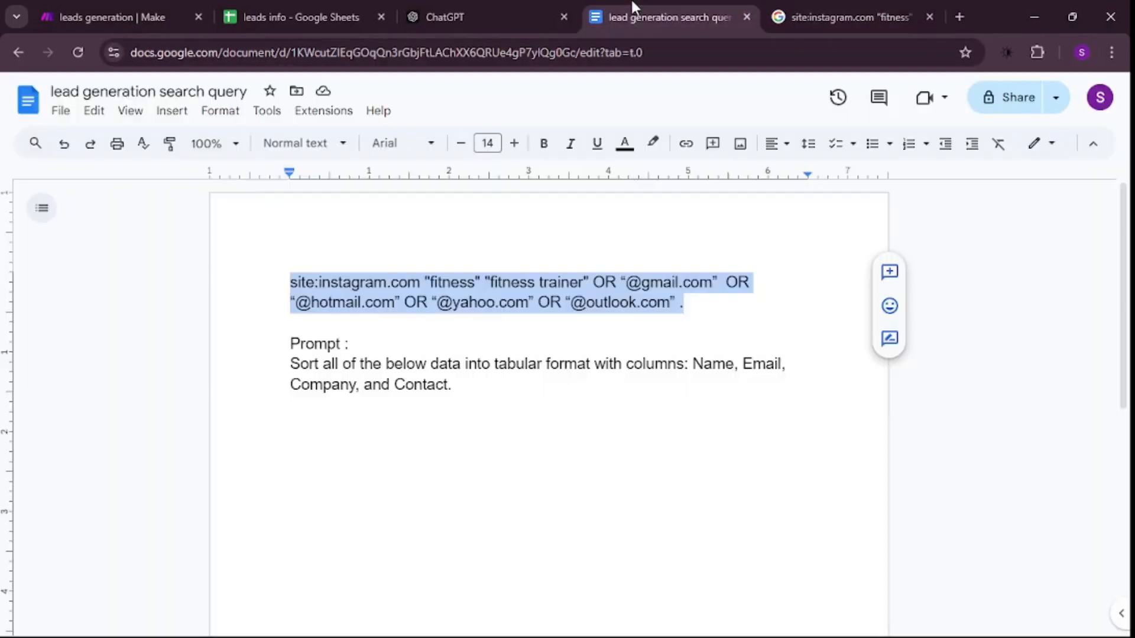
- Compare the pitch email in the ChatGPT conversation with the leads spreadsheet and the Make scenario
click(452, 9)
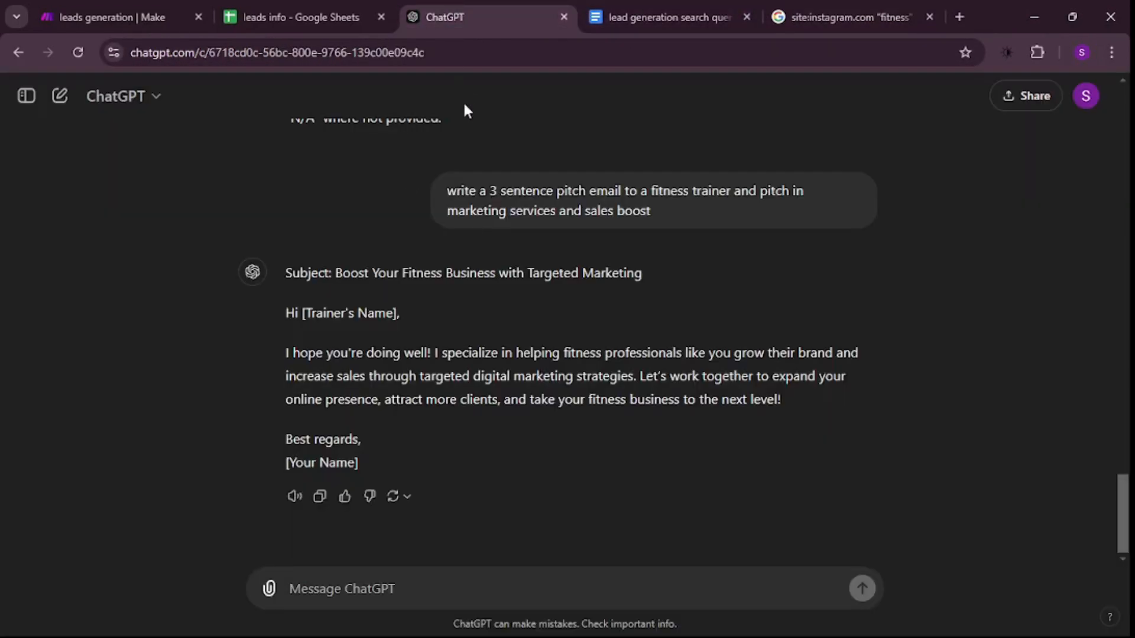
scroll(467, 491, up, 5)
scroll(468, 491, up, 1)
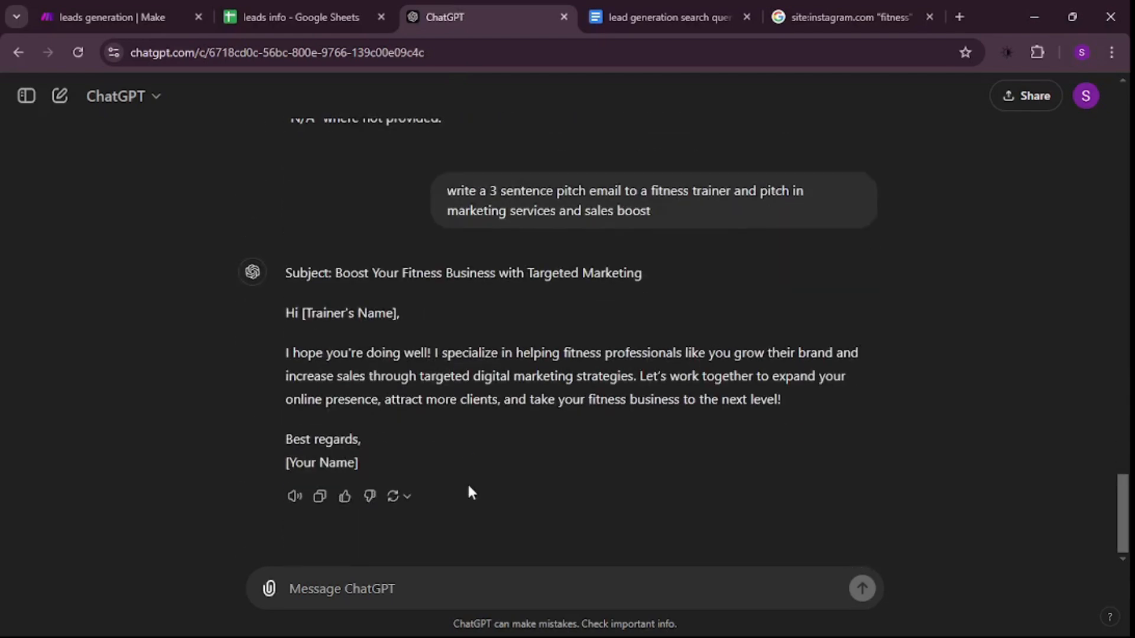
click(349, 8)
click(483, 11)
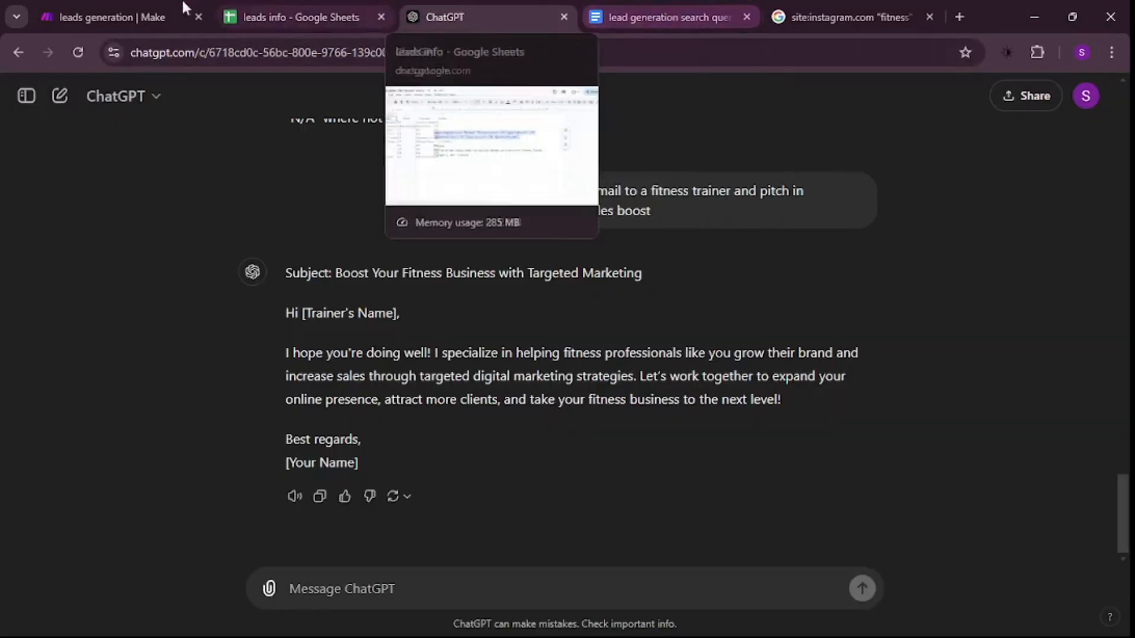
click(133, 12)
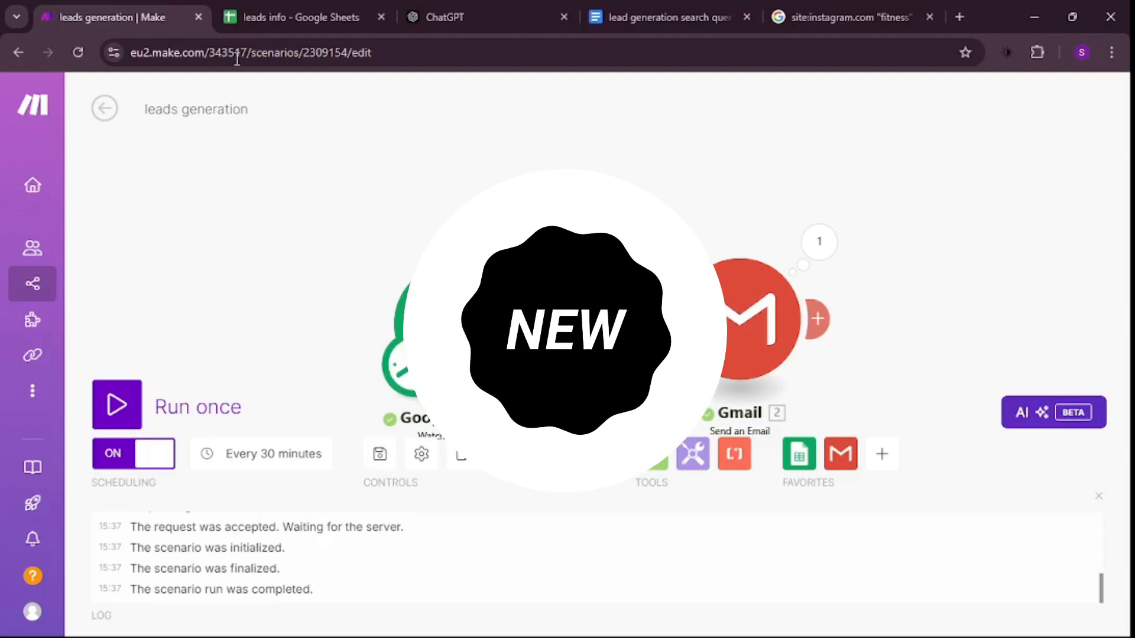
click(514, 16)
scroll(562, 342, up, 2)
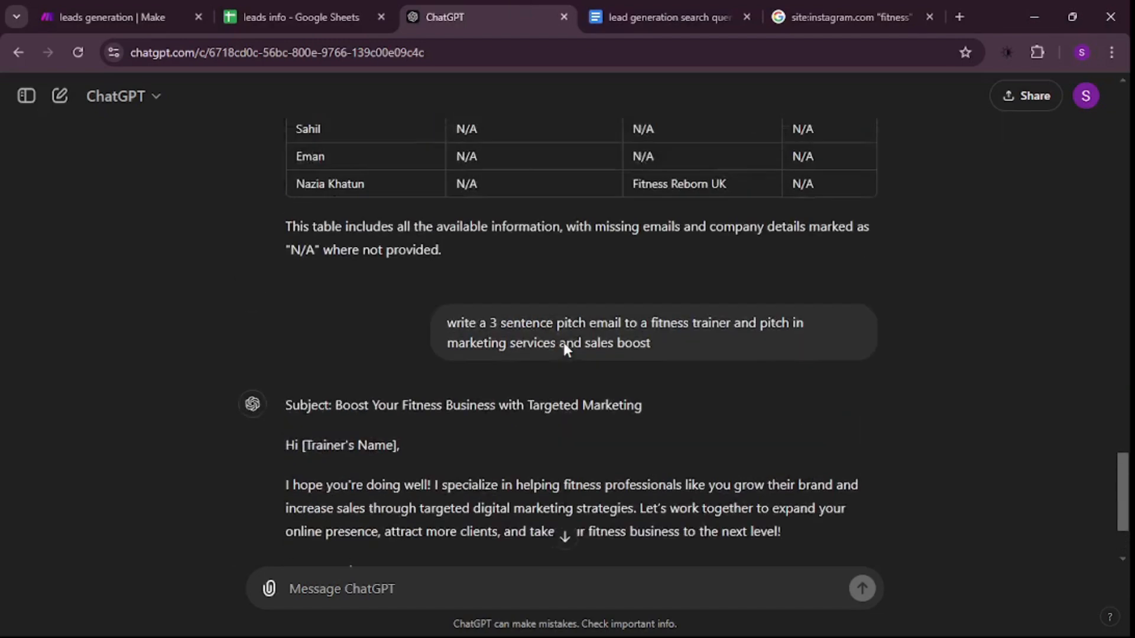
scroll(562, 342, down, 2)
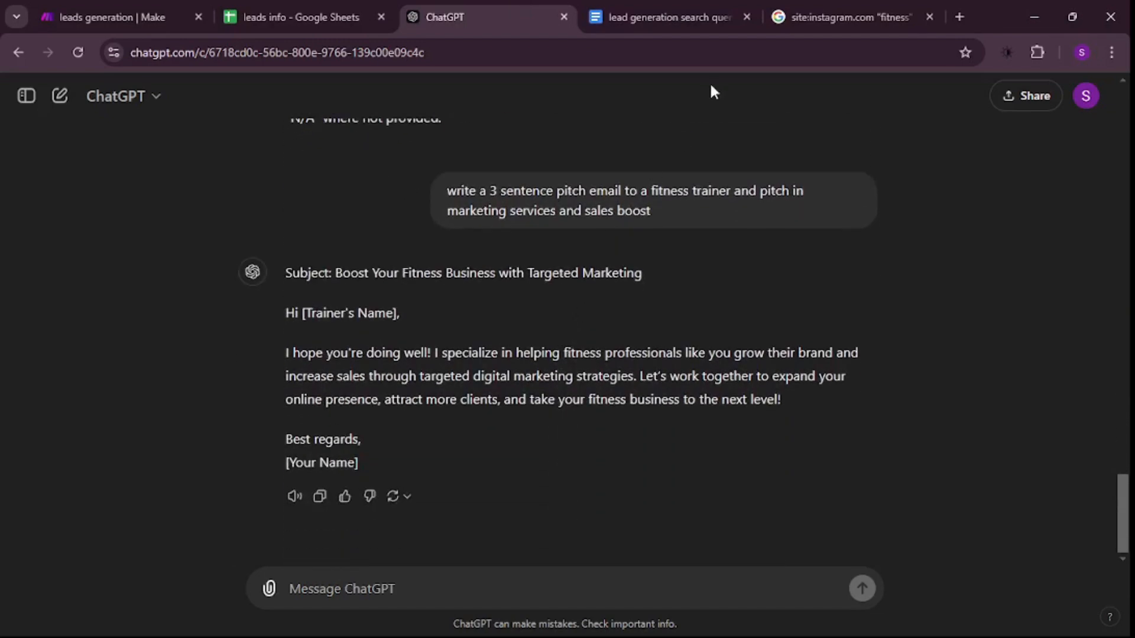